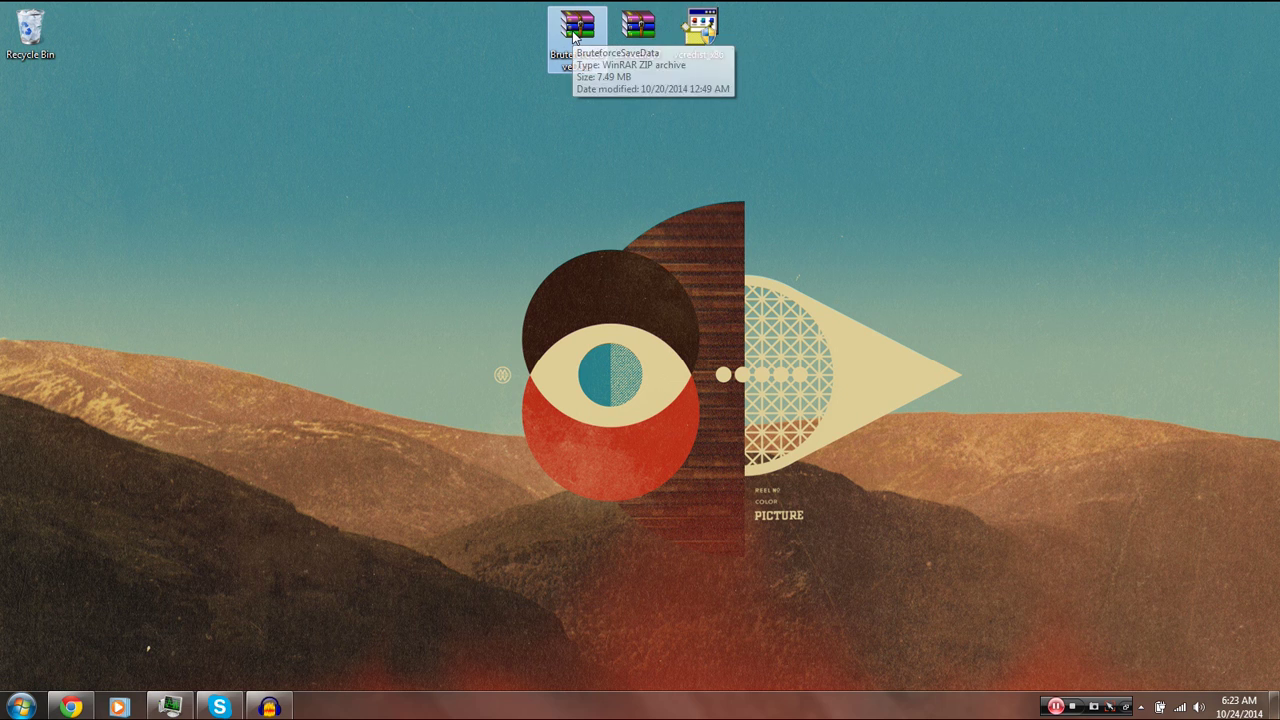
- Extract the BruteforceSaveData and saveedit_r7 archives into their own desktop folders with WinRAR
right_click(575, 37)
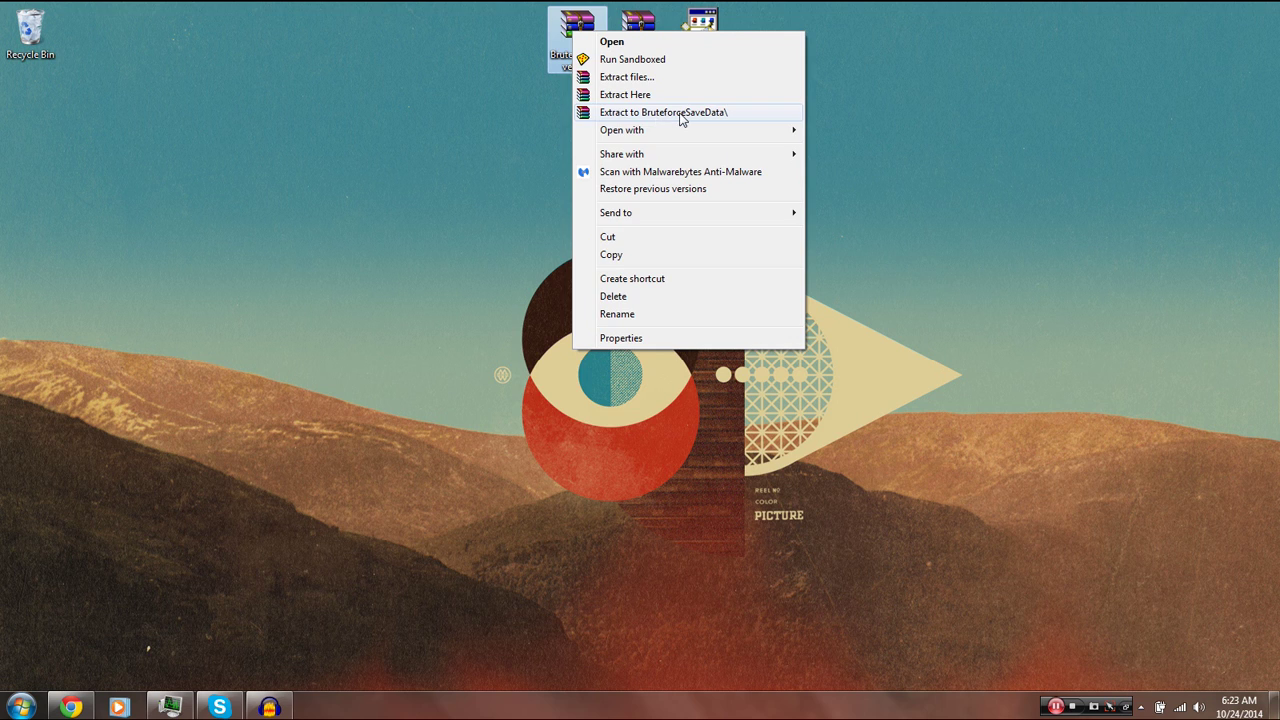
left_click(679, 113)
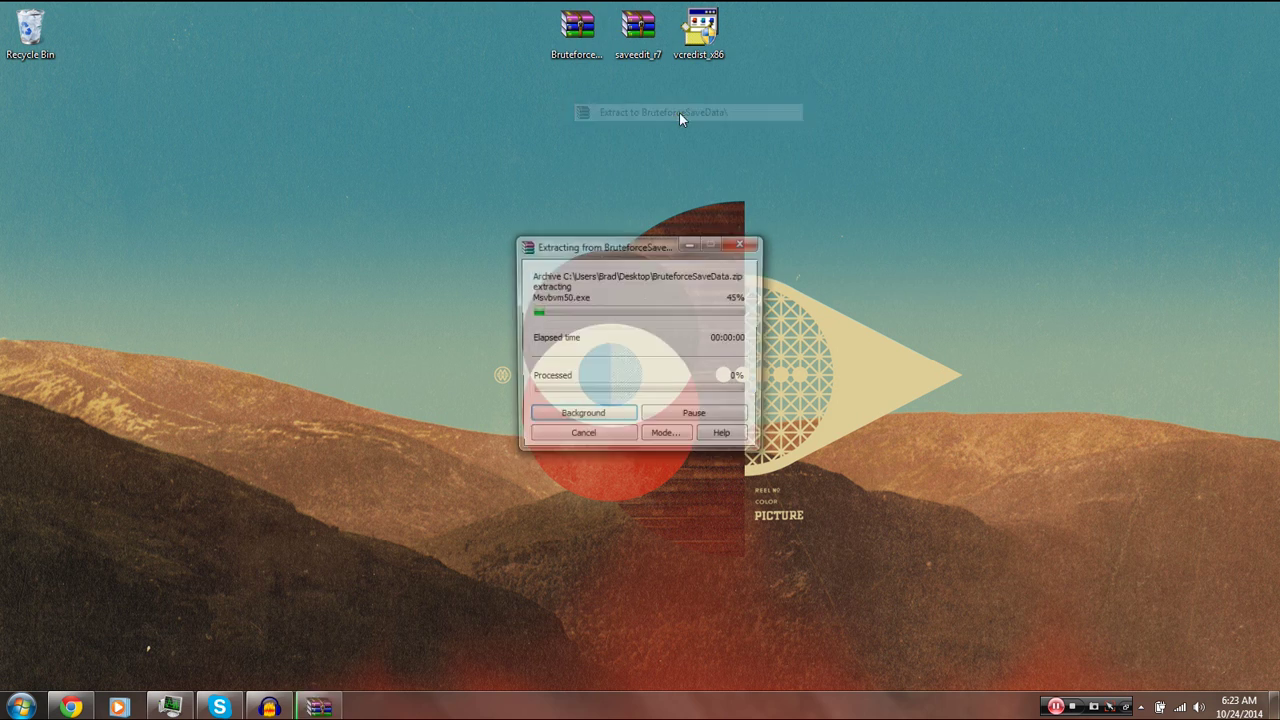
left_click(643, 40)
right_click(643, 40)
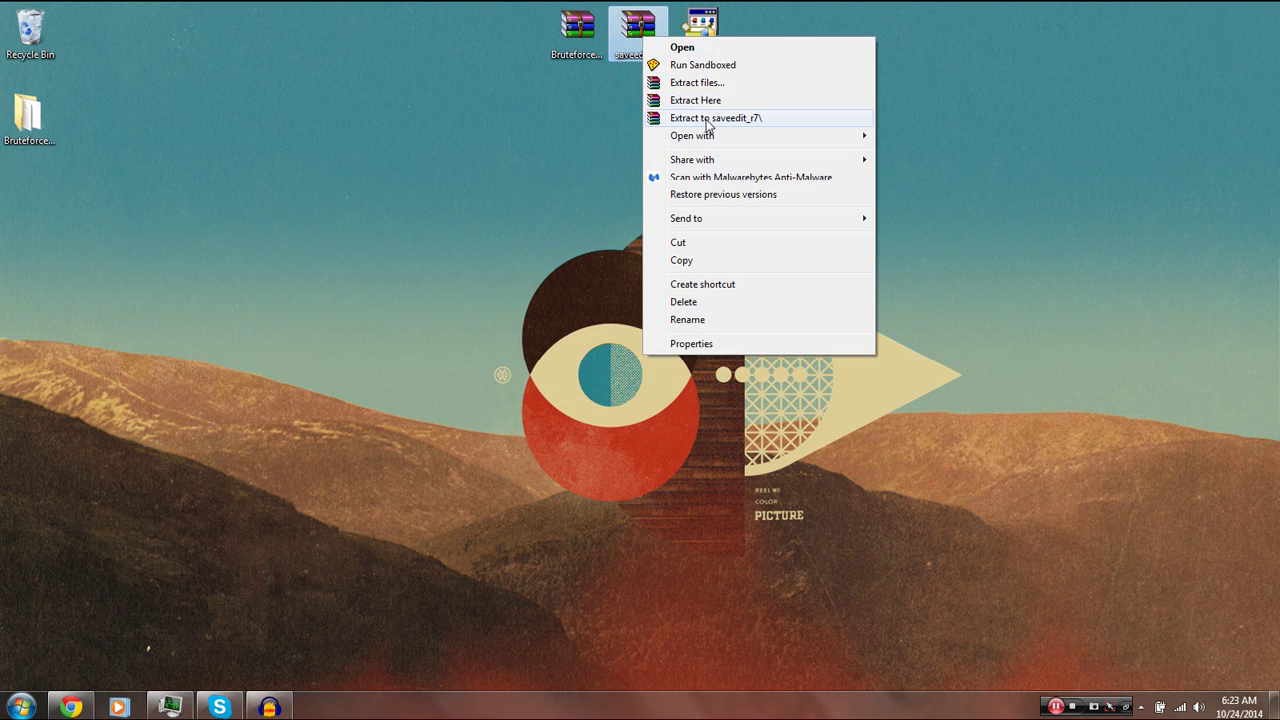
left_click(706, 119)
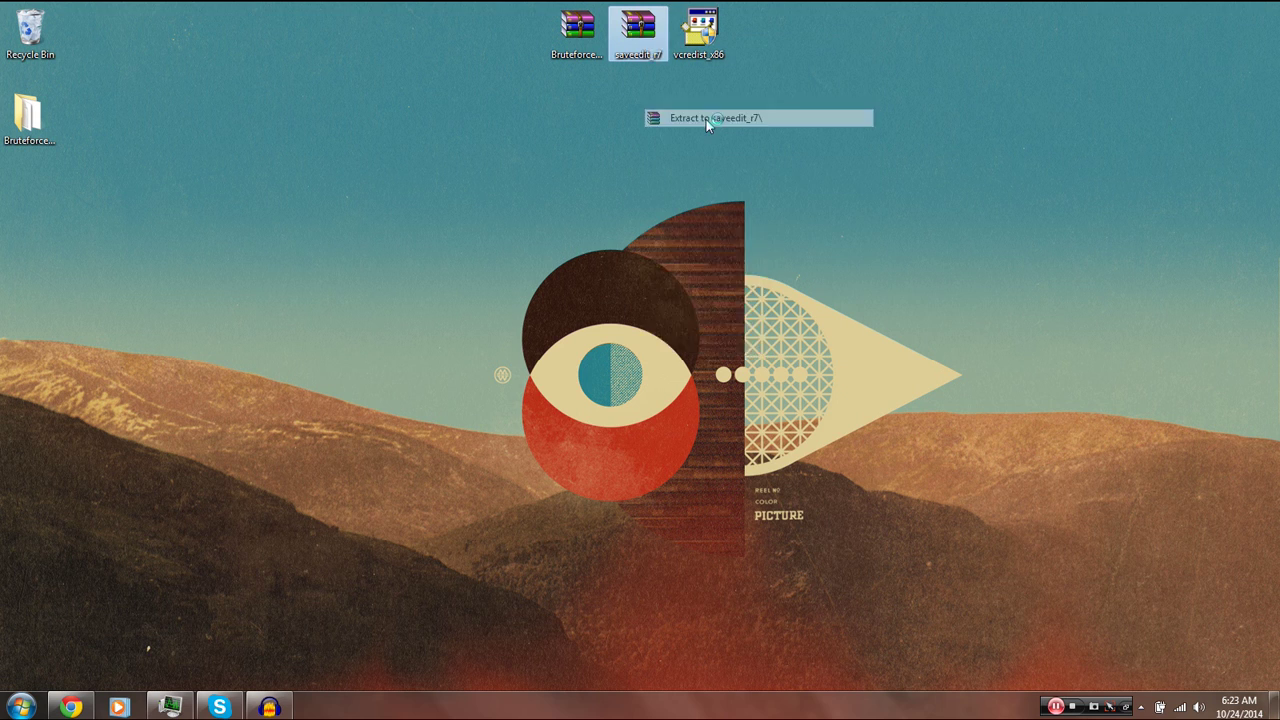
- Move both archives to the Recycle Bin and line the extracted folders along the desktop's top row
left_click_drag(651, 86, 30, 32)
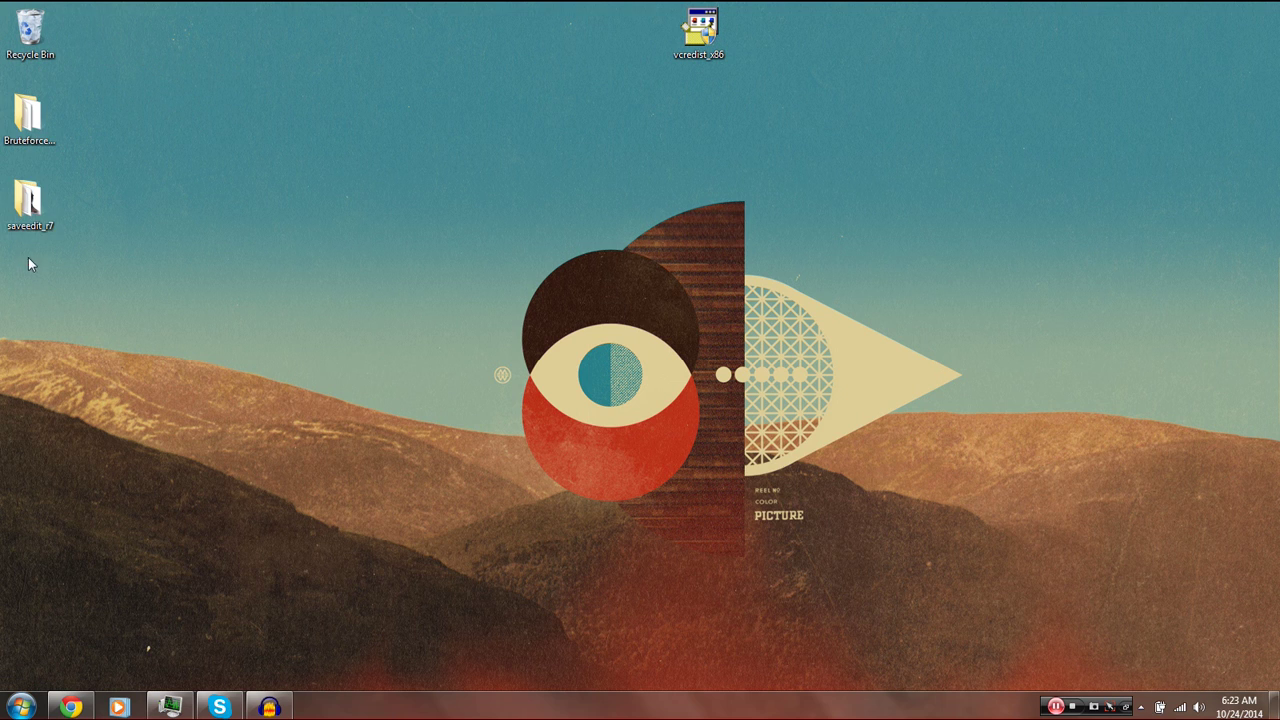
left_click_drag(29, 262, 634, 40)
left_click_drag(634, 118, 612, 38)
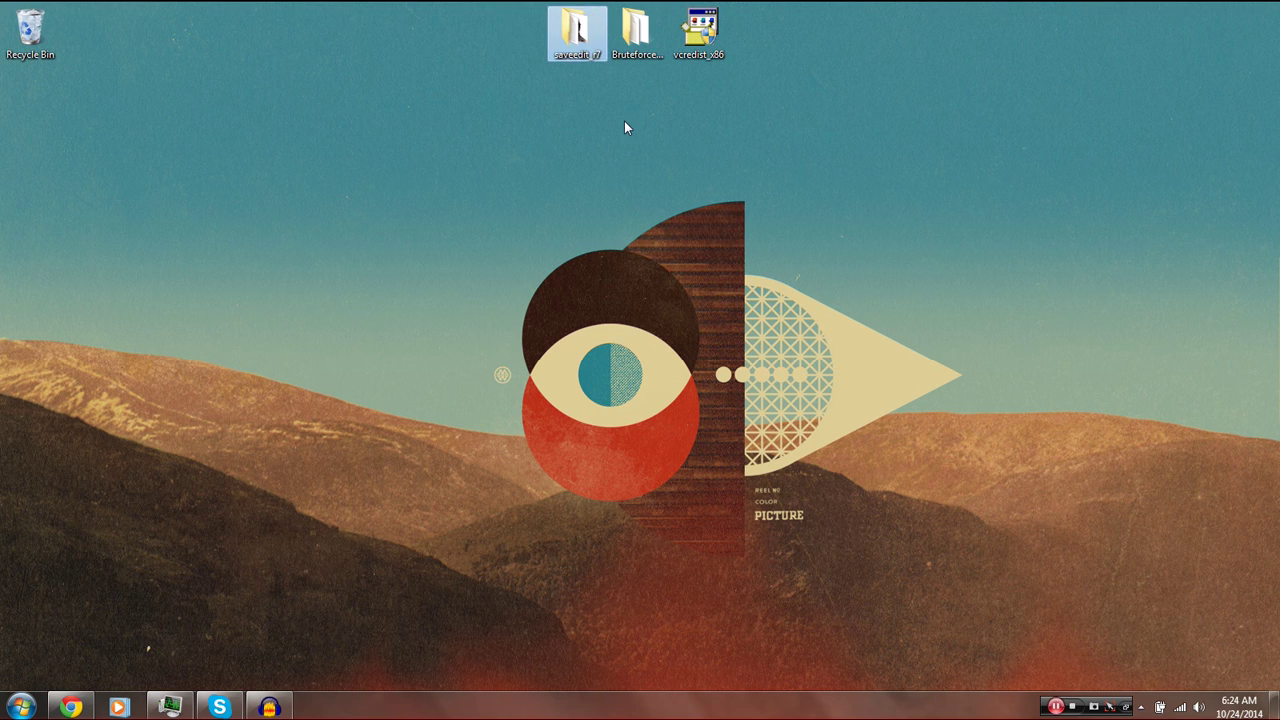
- Run the vcredist_x86 Visual C++ setup as administrator, then move it to the Recycle Bin
left_click(698, 45)
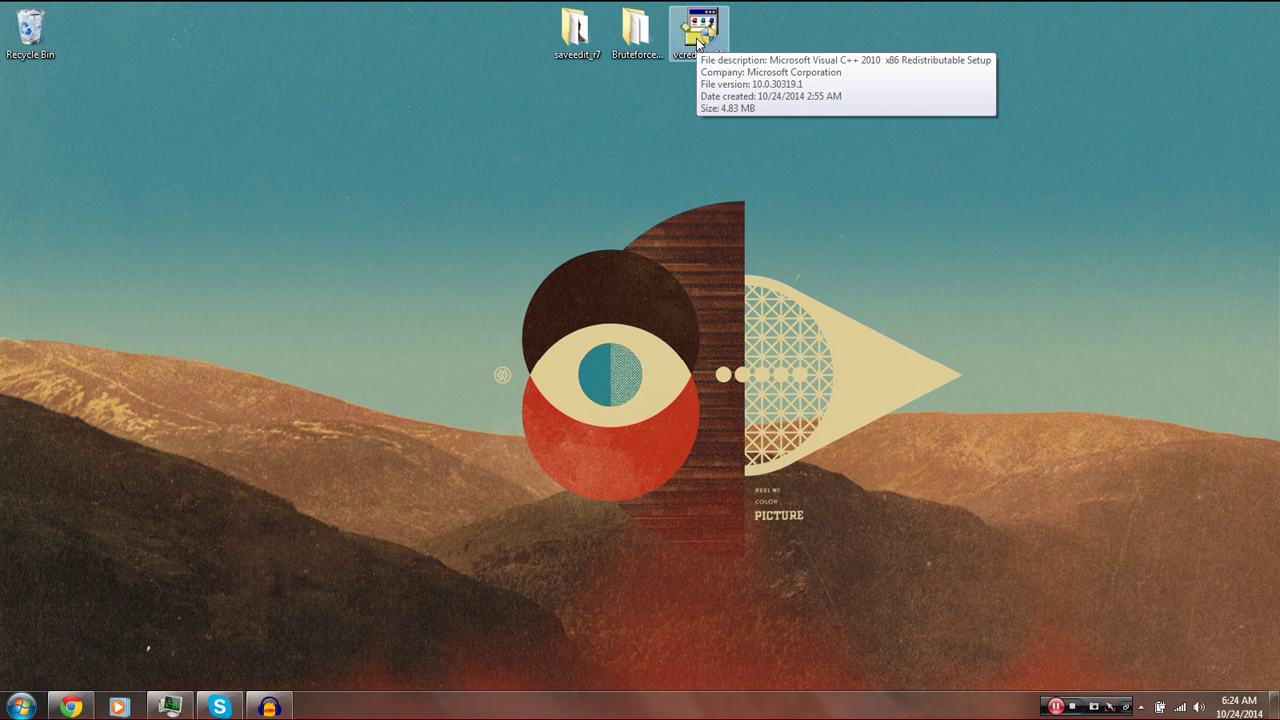
right_click(698, 40)
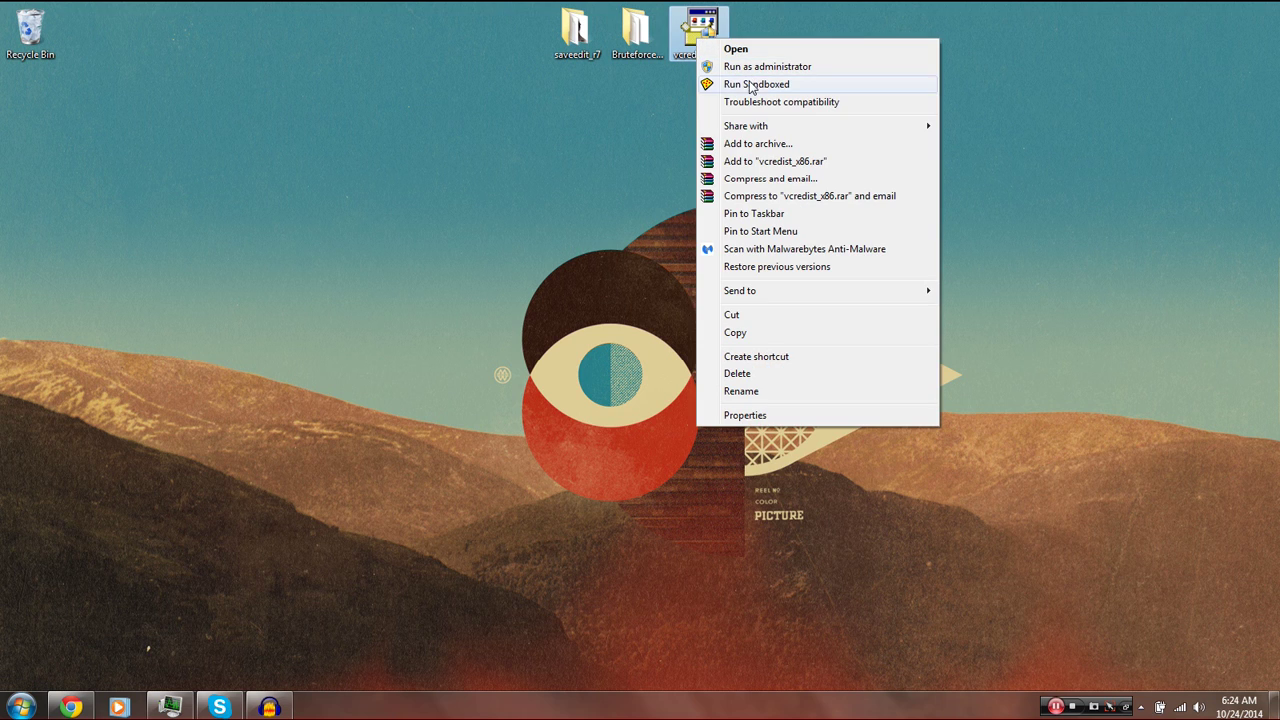
left_click(752, 66)
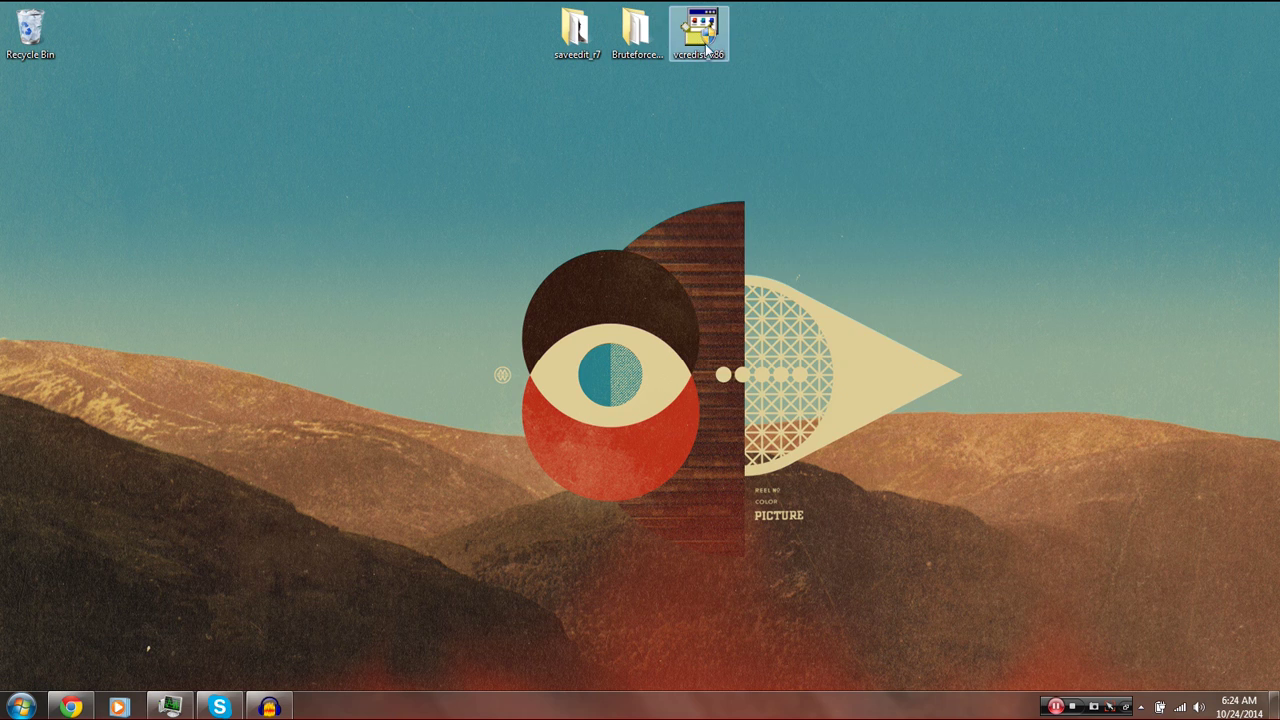
left_click_drag(703, 40, 36, 42)
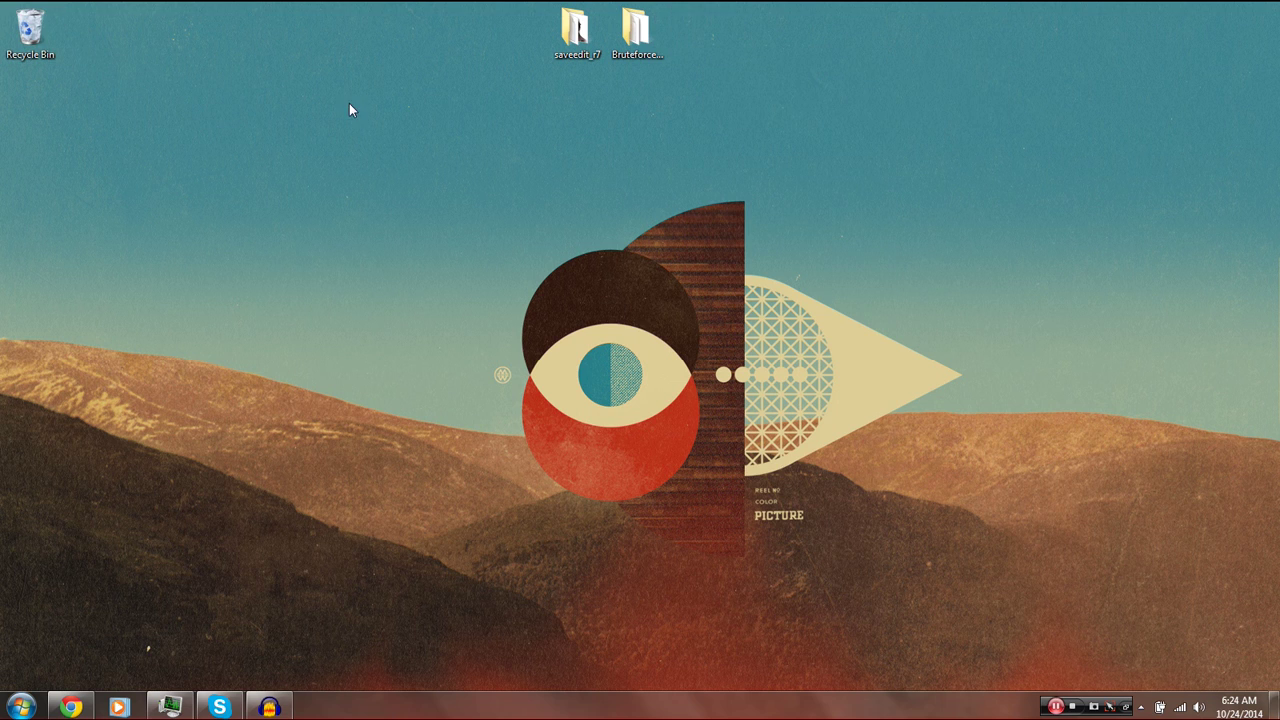
- In the BruteforceSaveData folder, run the Msvbvm50 runtime as administrator
double_click(640, 42)
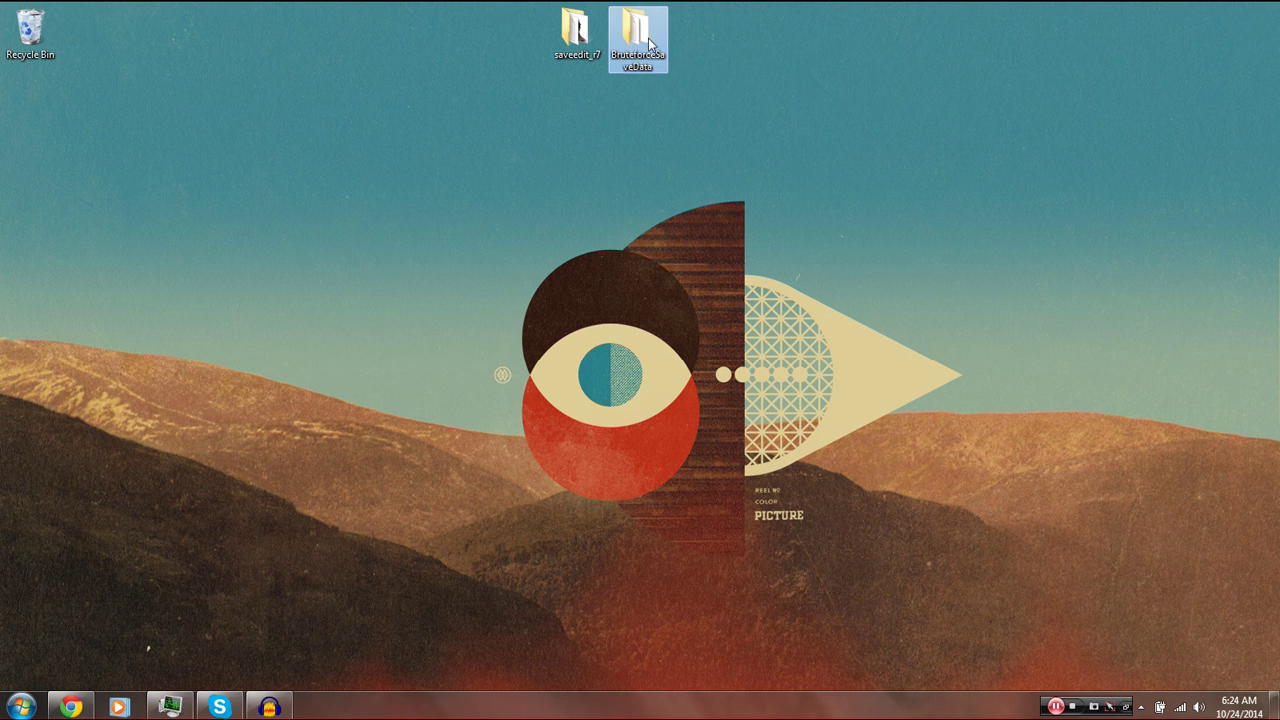
left_click(552, 276)
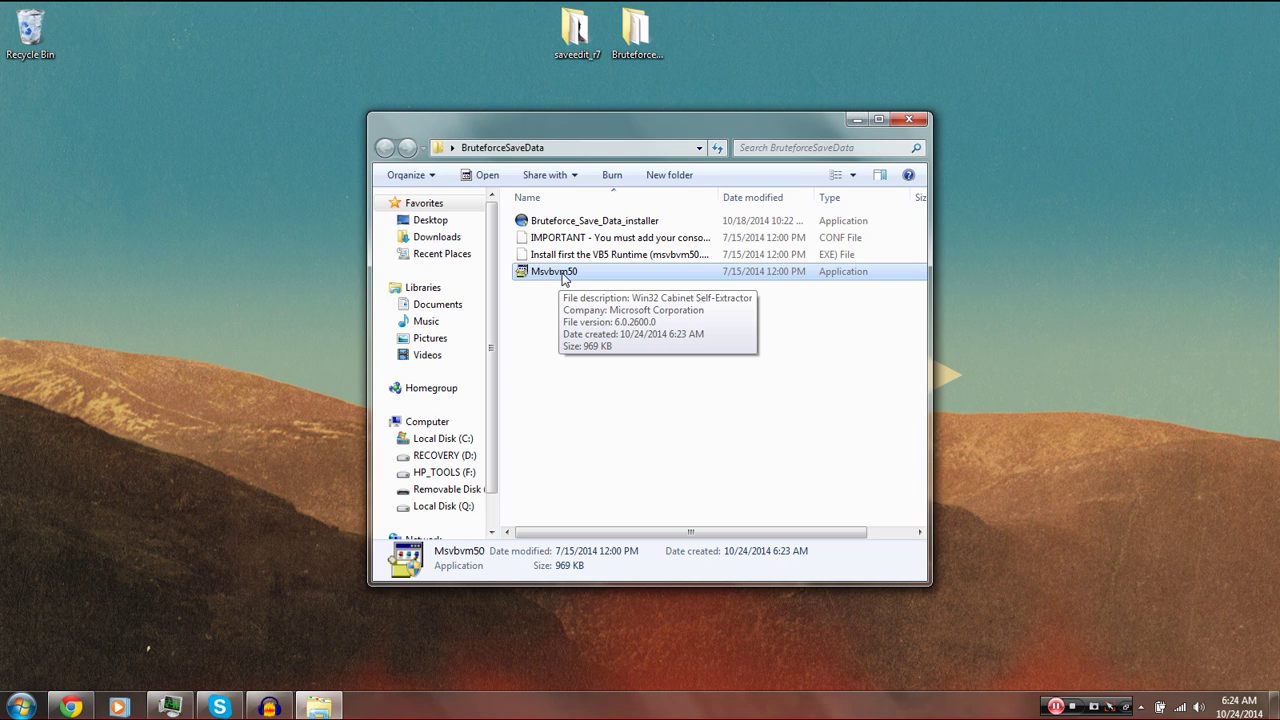
right_click(557, 278)
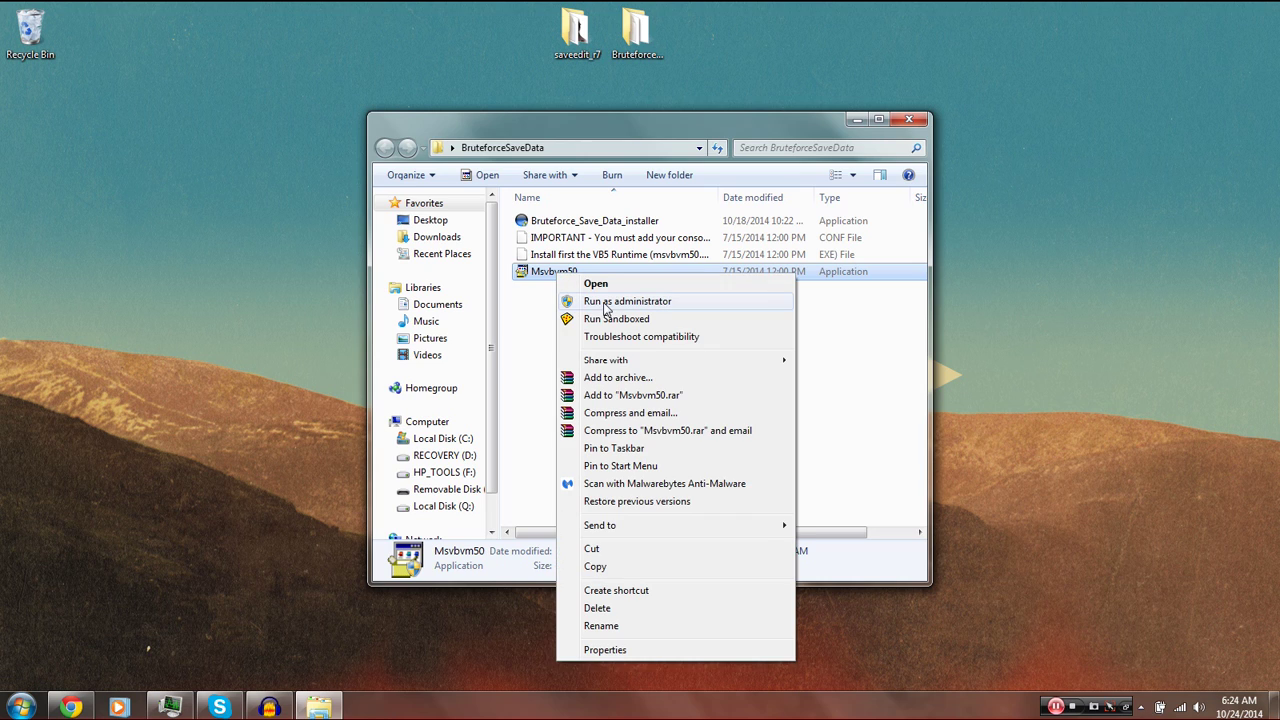
left_click(517, 334)
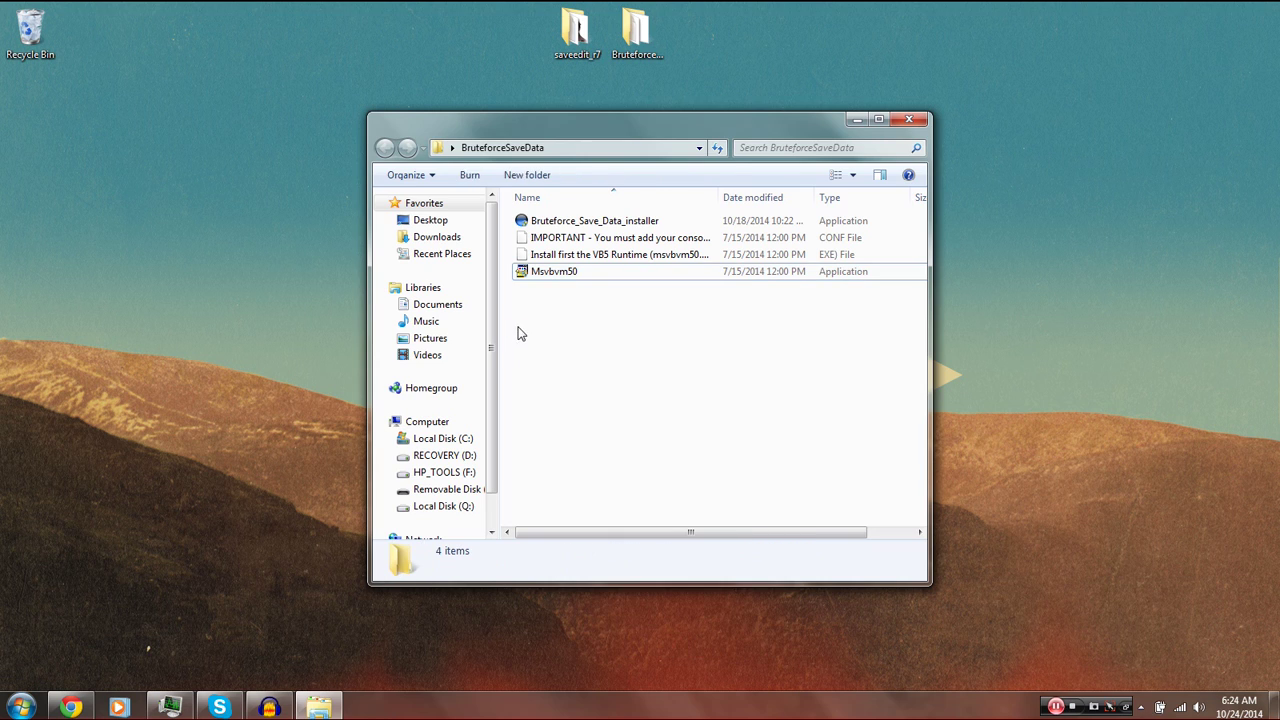
- Leave Bruteforce_Save_Data_installer unrun and close the BruteforceSaveData folder window
left_click(559, 223)
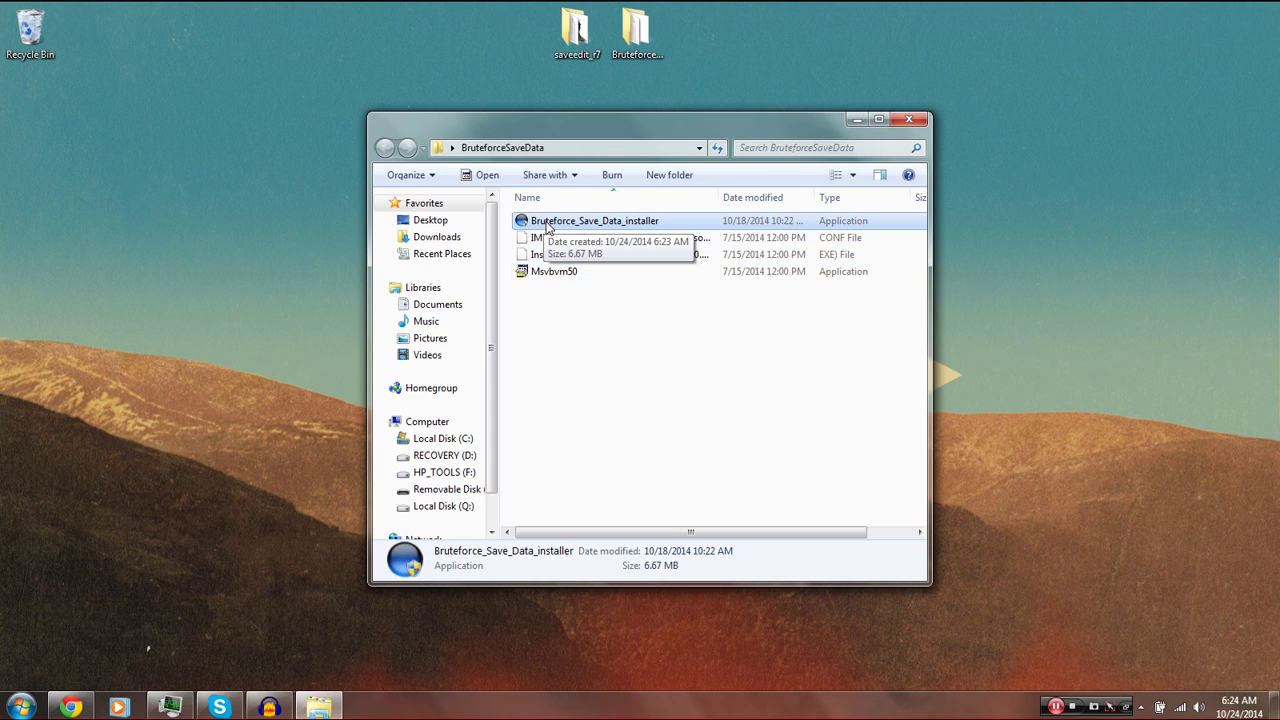
right_click(537, 226)
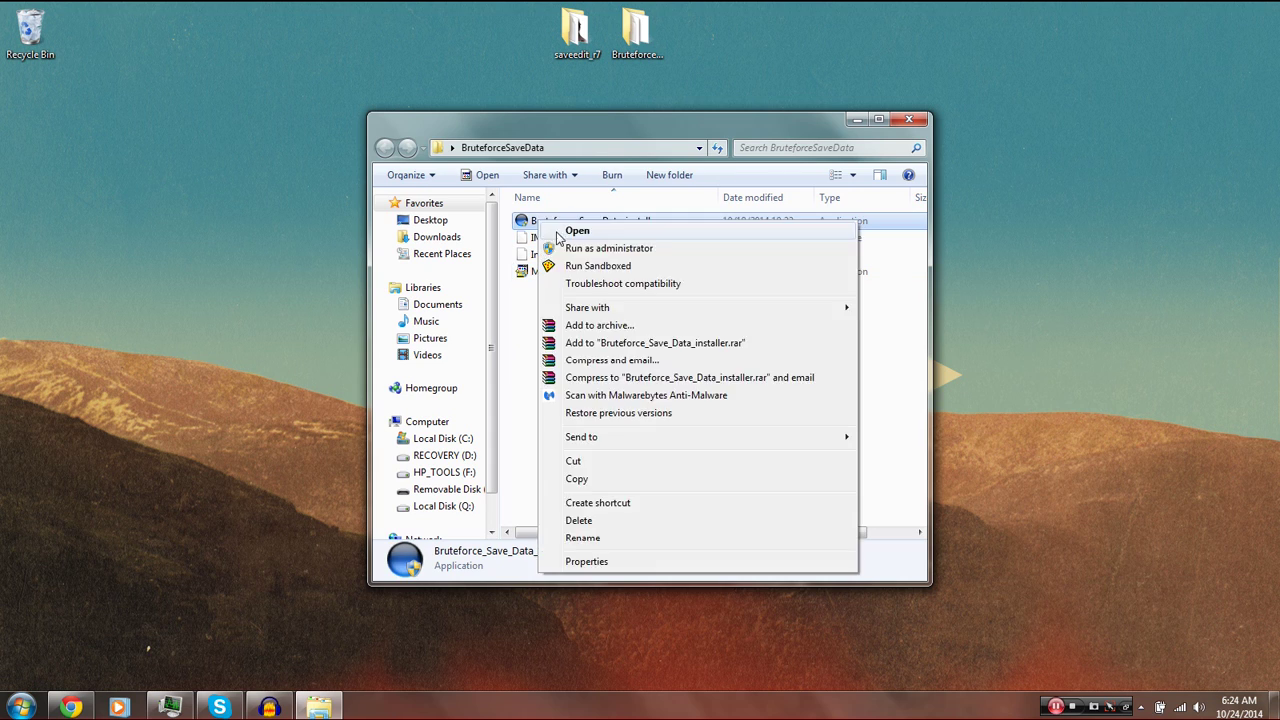
left_click(523, 318)
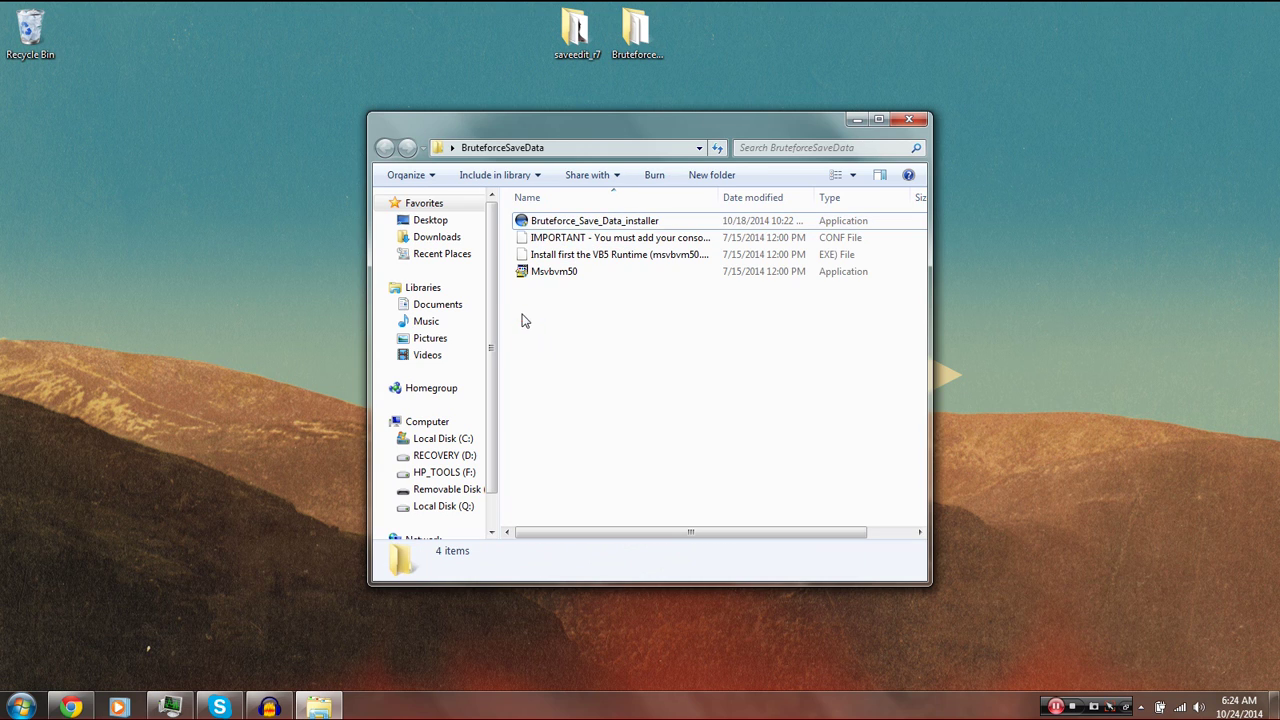
left_click(908, 119)
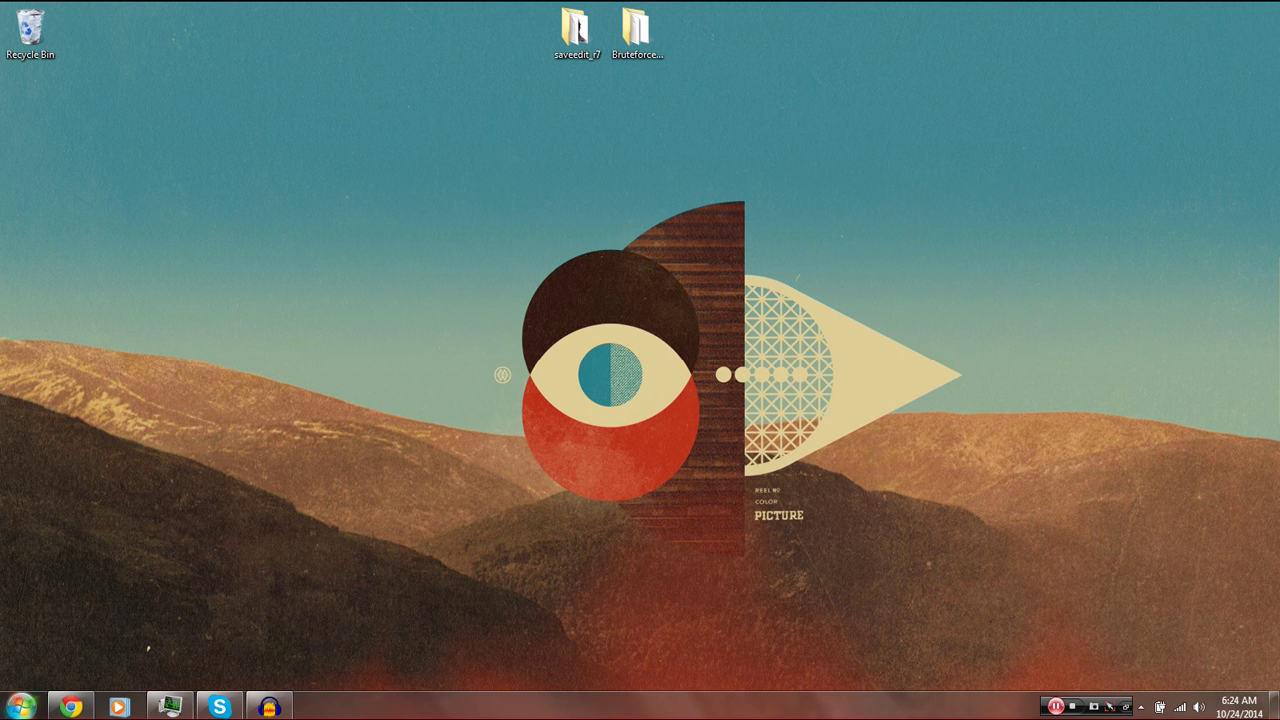
left_click(20, 707)
- Copy BLUS31445-SAVE-SAVE0001 from Removable Disk (G:)\PS3\SAVEDATA onto the desktop beside BruteforceSaveData
left_click(241, 253)
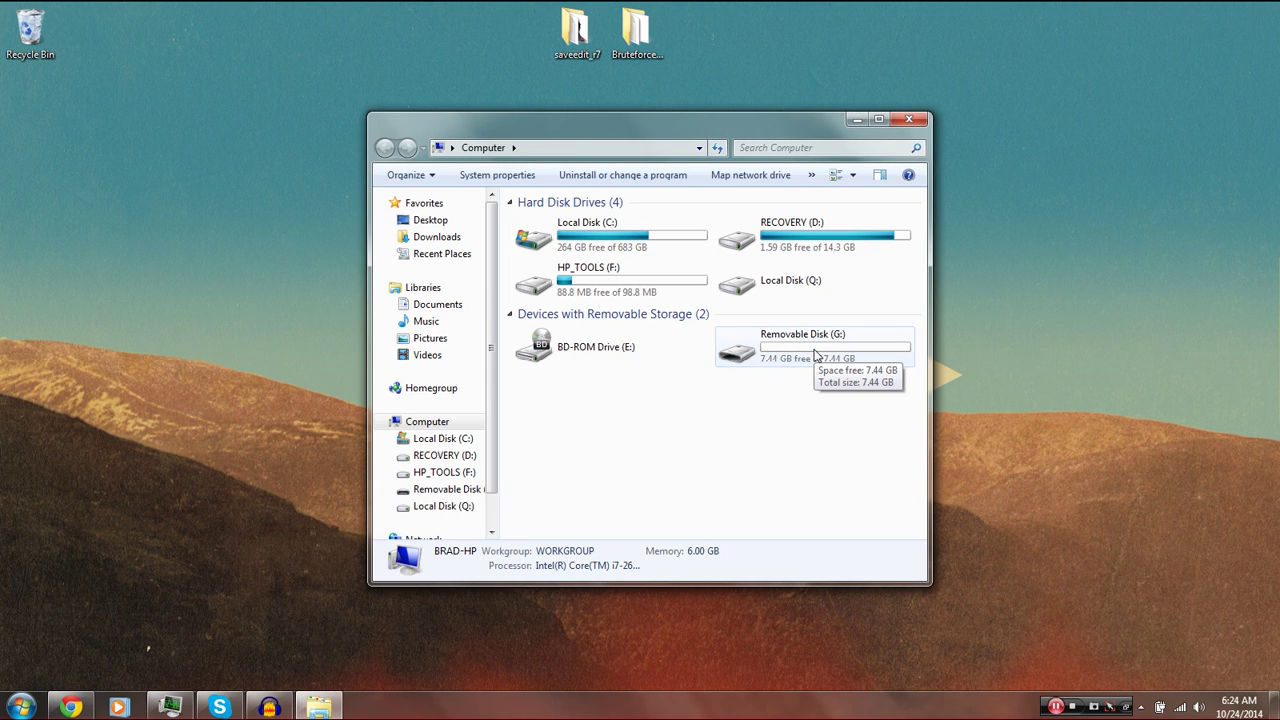
double_click(815, 354)
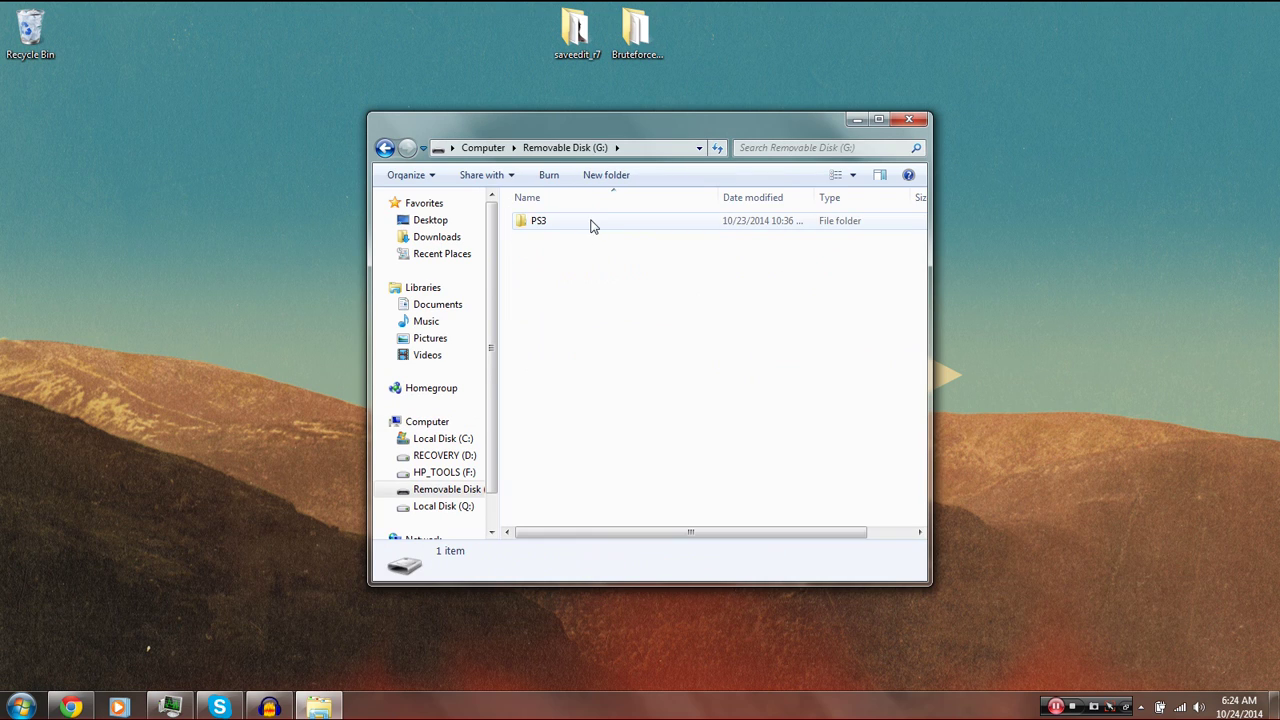
double_click(541, 226)
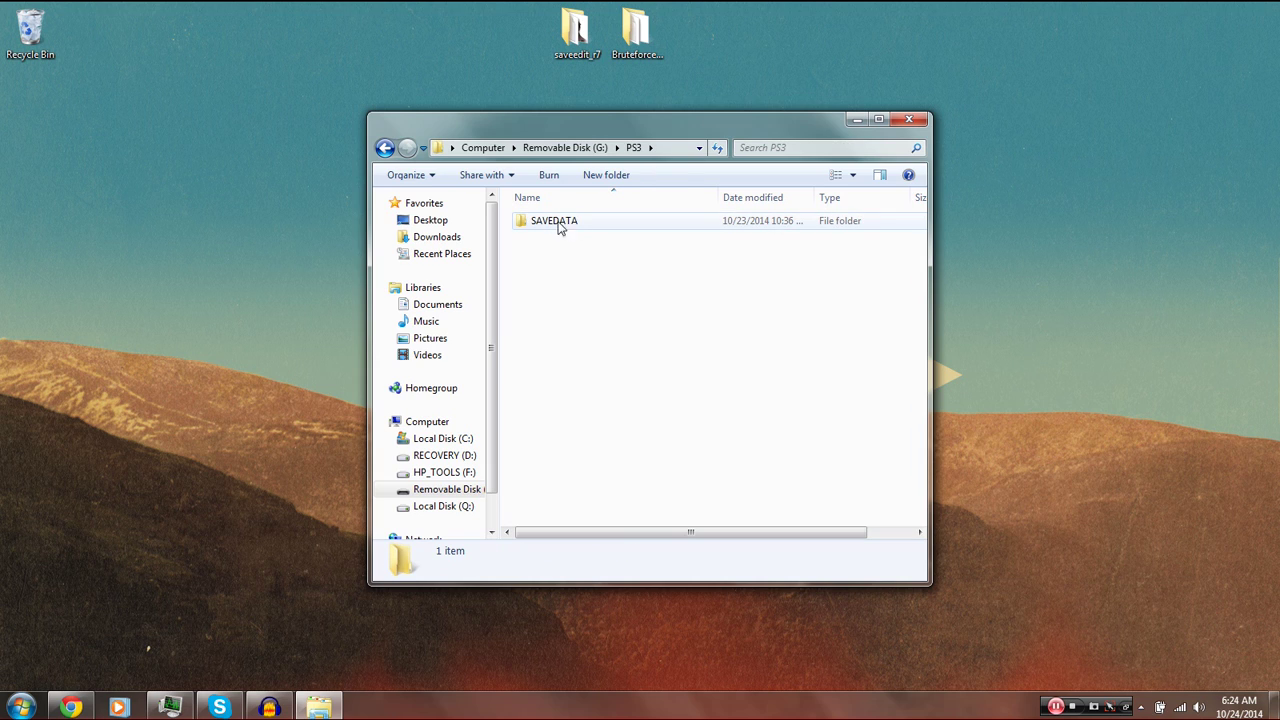
double_click(543, 223)
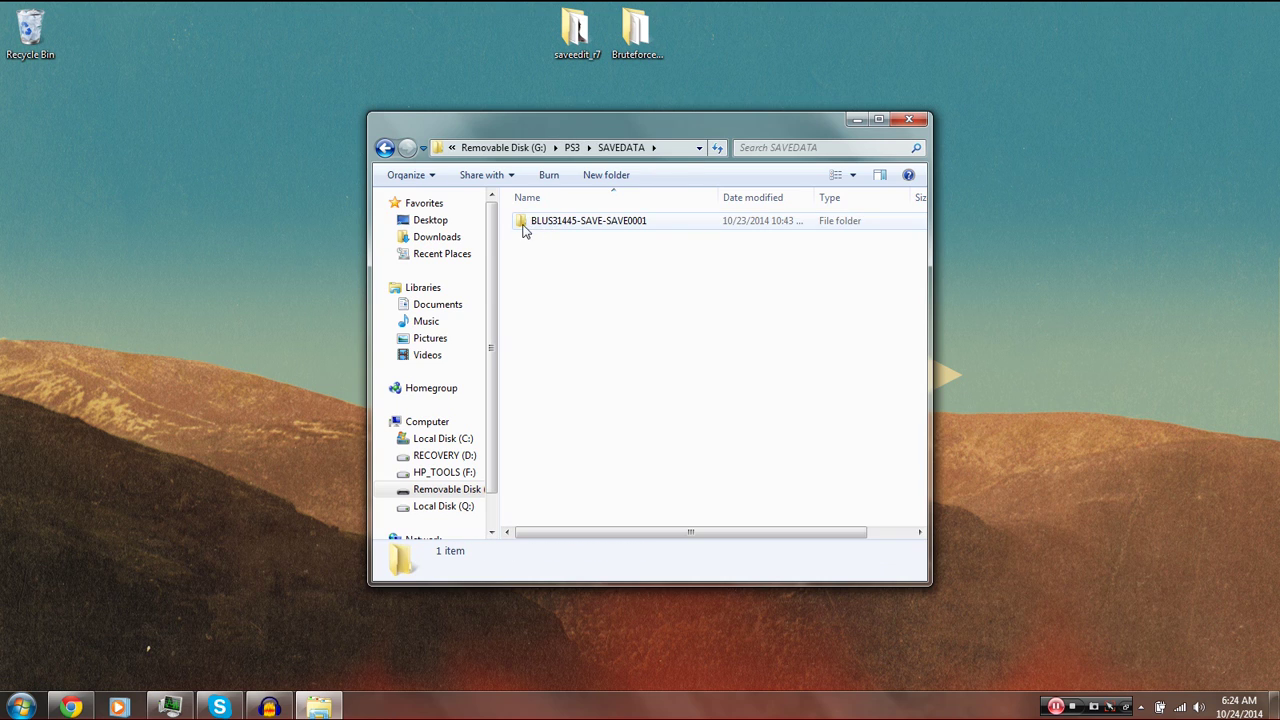
left_click(558, 225)
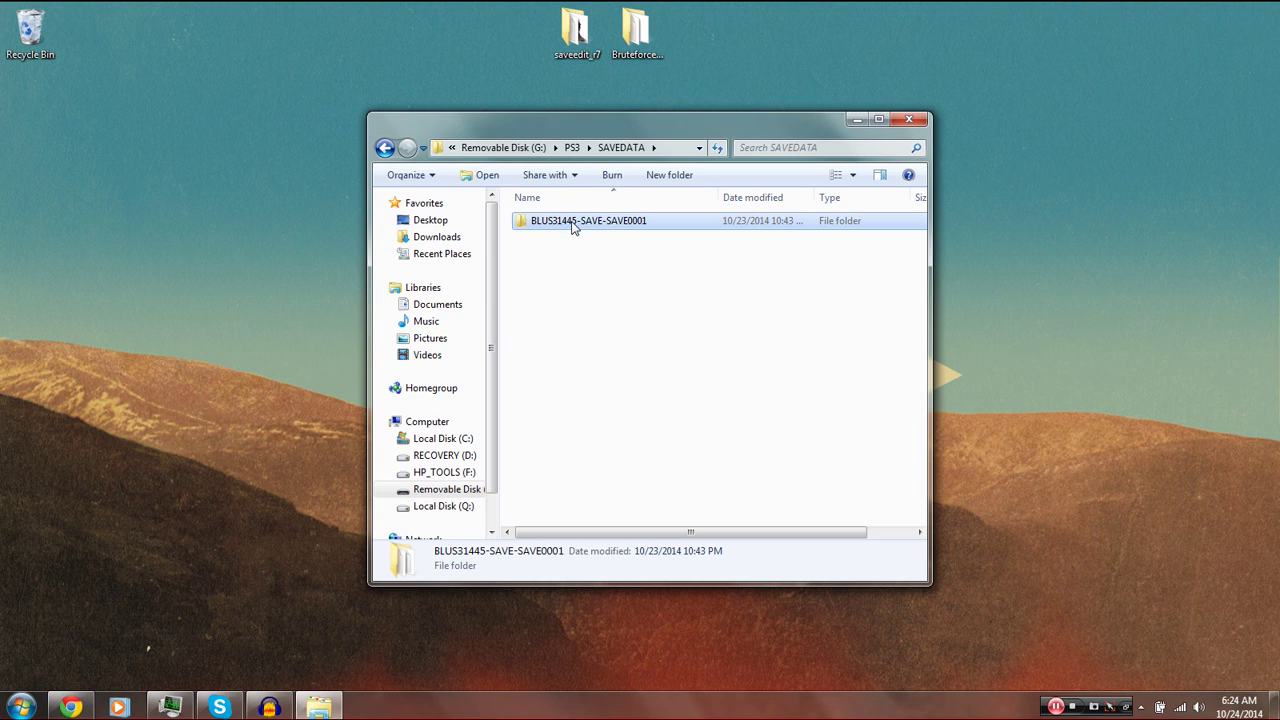
left_click_drag(562, 226, 30, 232)
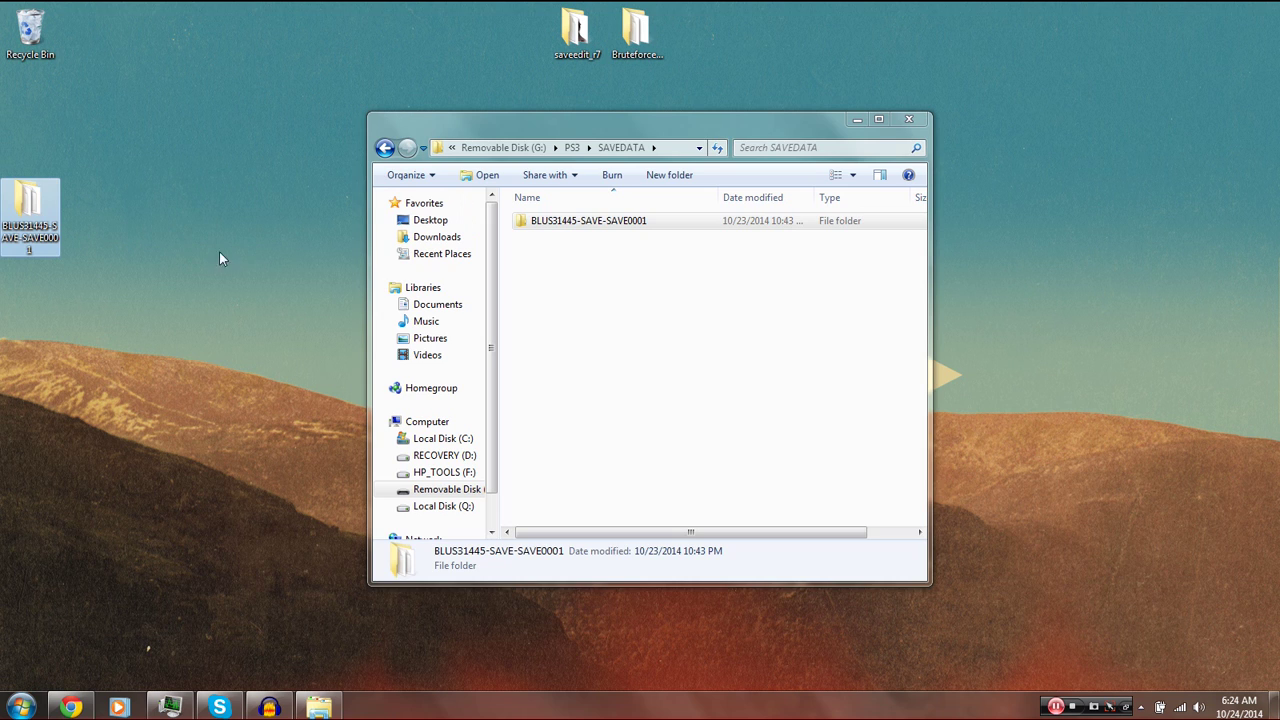
left_click(857, 119)
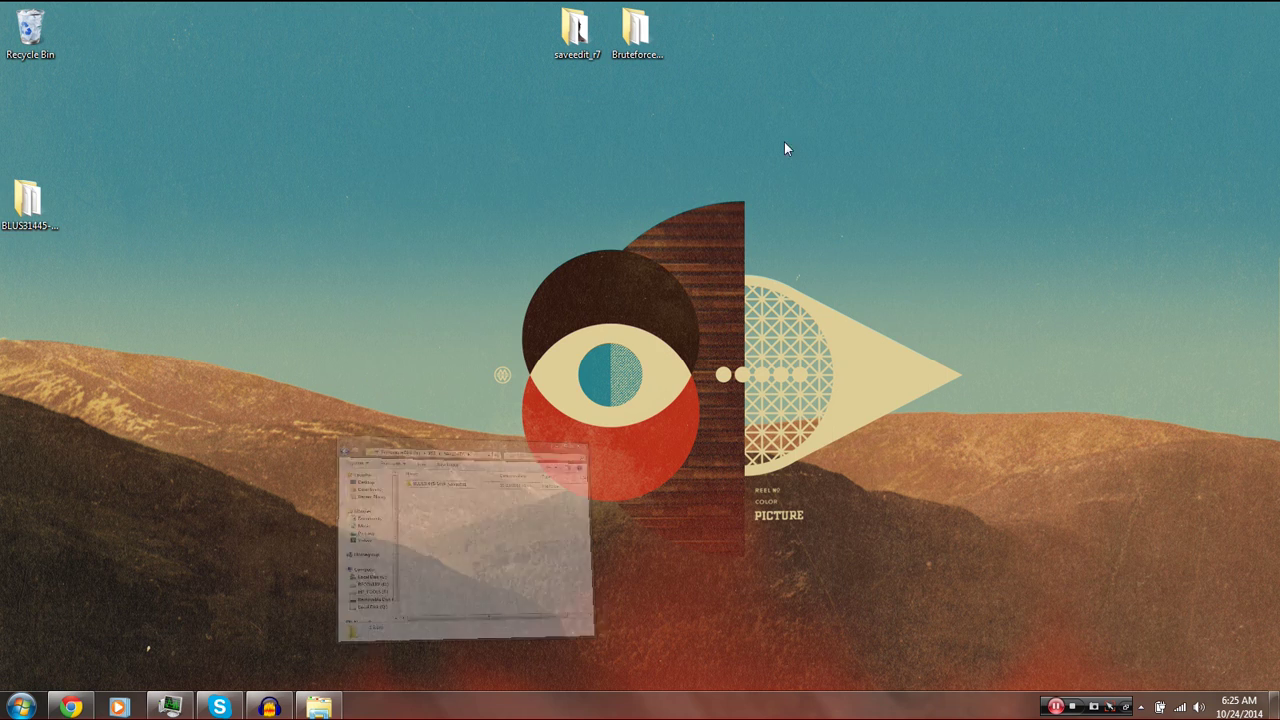
left_click_drag(50, 207, 712, 30)
- Launch Bruteforce Save Data, dismissing the cheats update window and declining the template.sfo setup
left_click(20, 706)
type("brut")
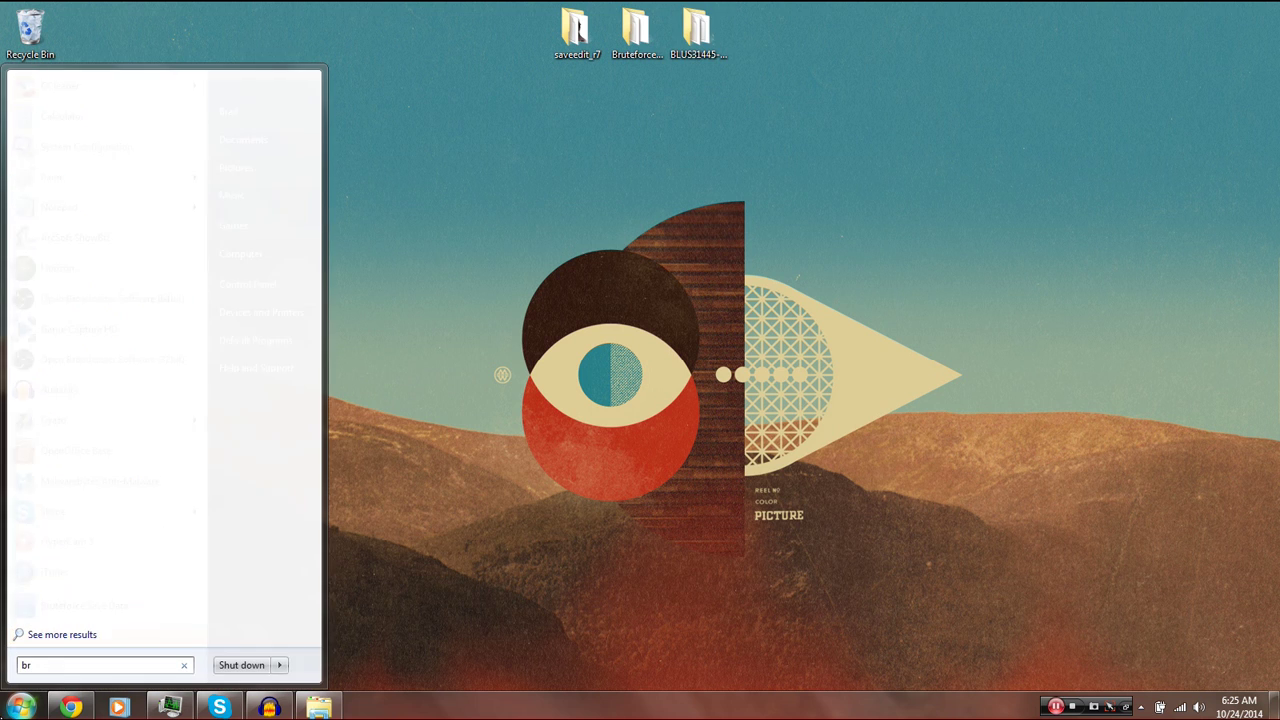
left_click(108, 108)
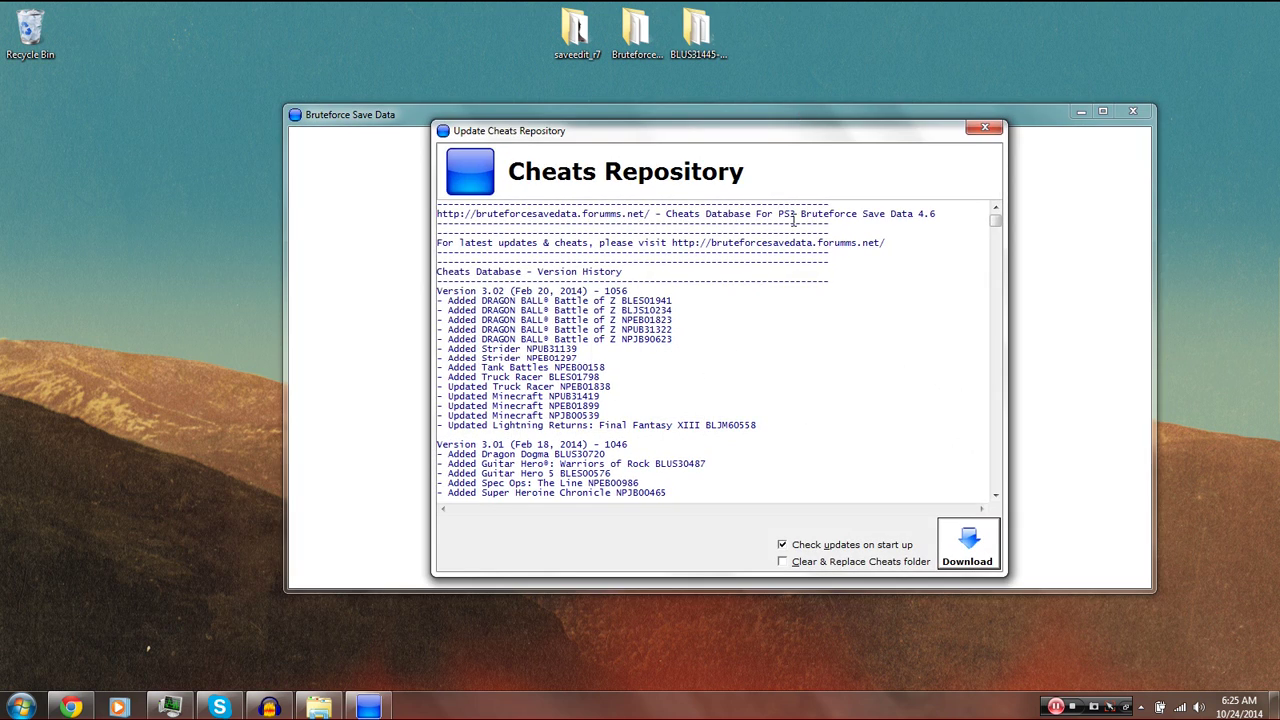
left_click(985, 128)
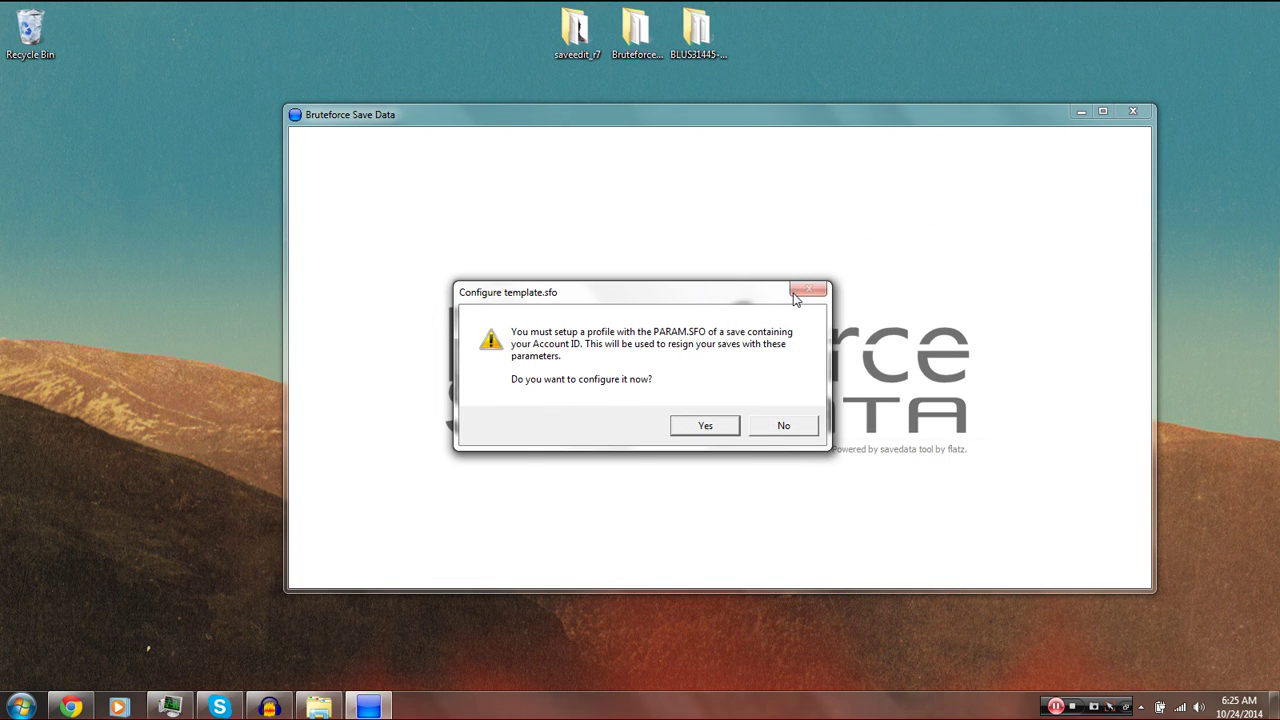
left_click(800, 424)
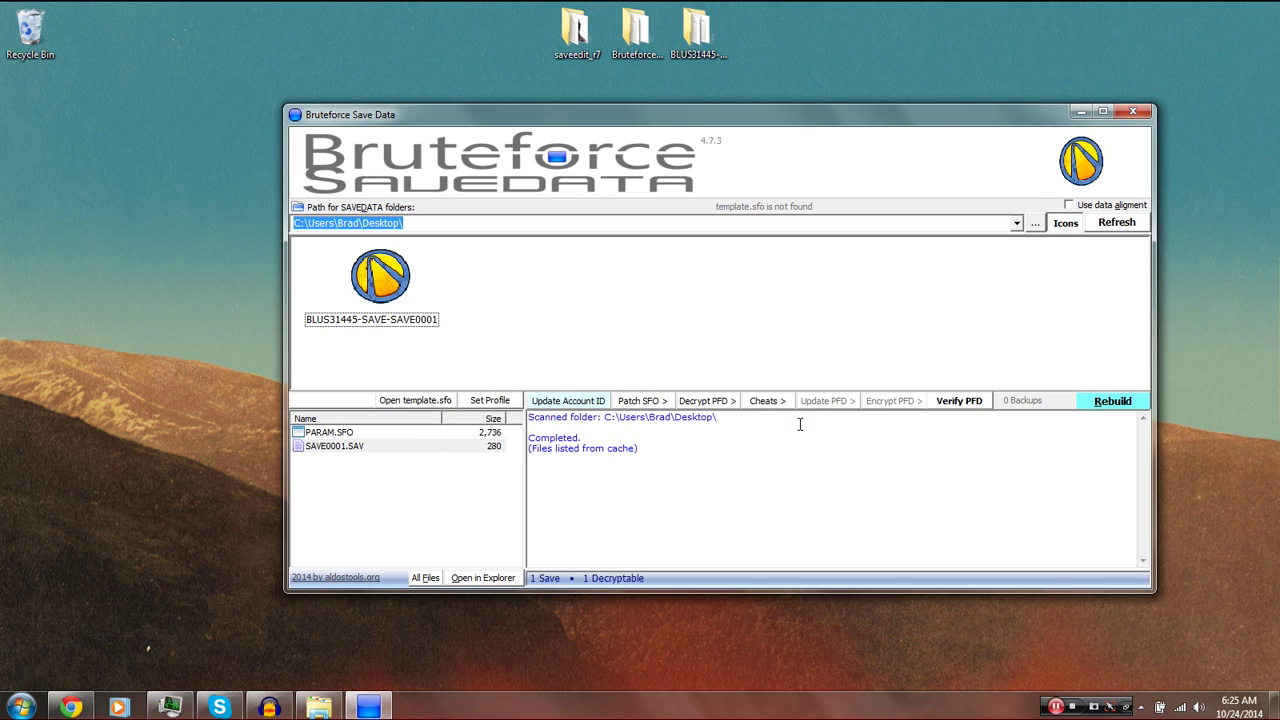
- Set the Desktop as Bruteforce Save Data's save data folder
left_click_drag(749, 121, 615, 124)
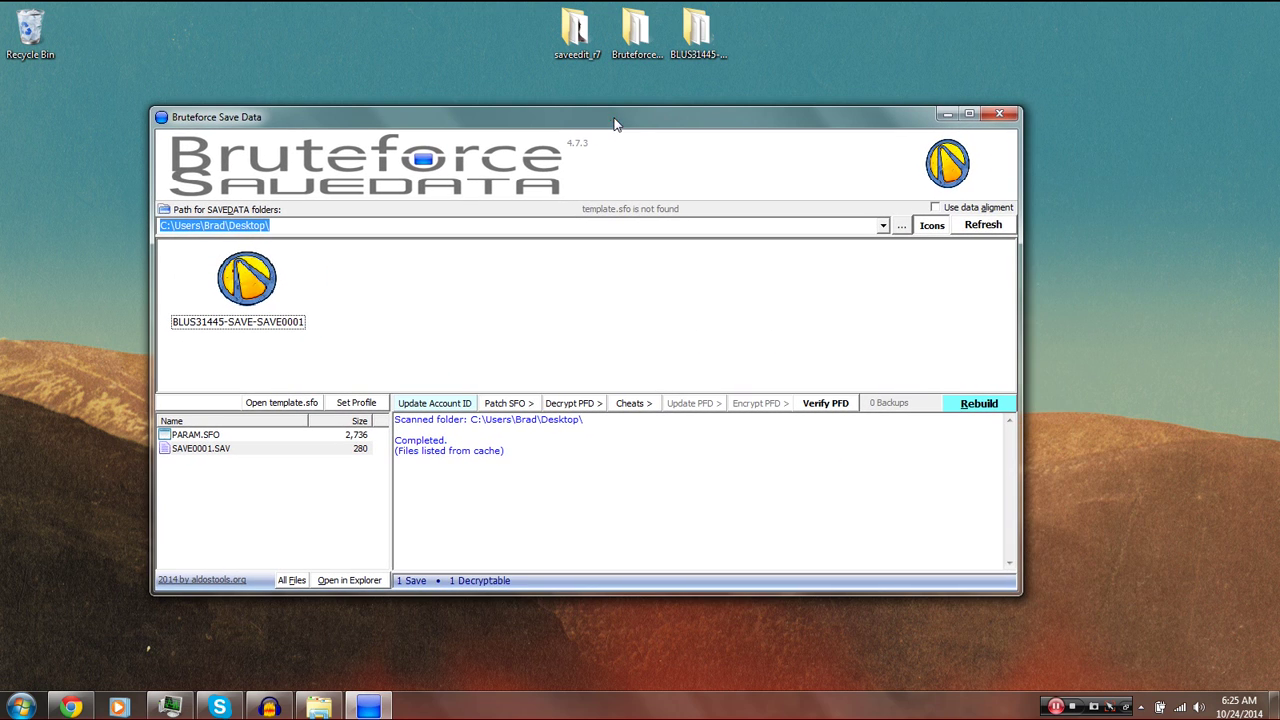
left_click(903, 226)
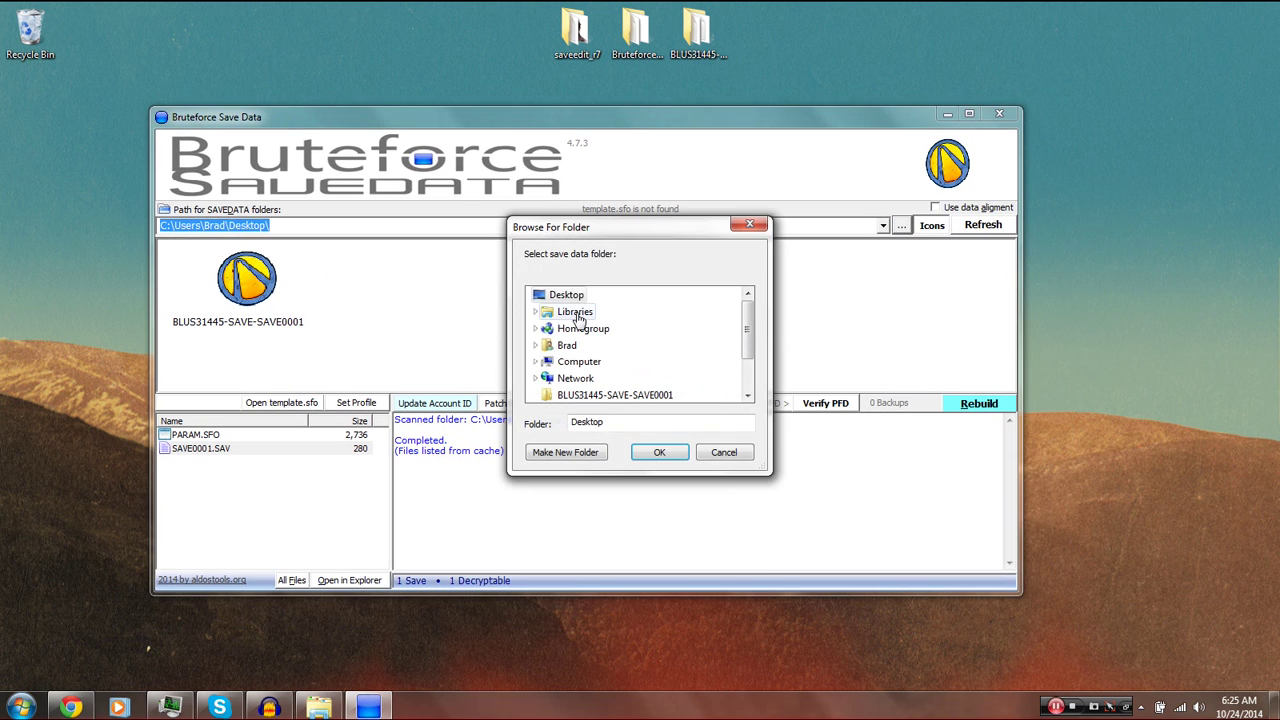
left_click(562, 295)
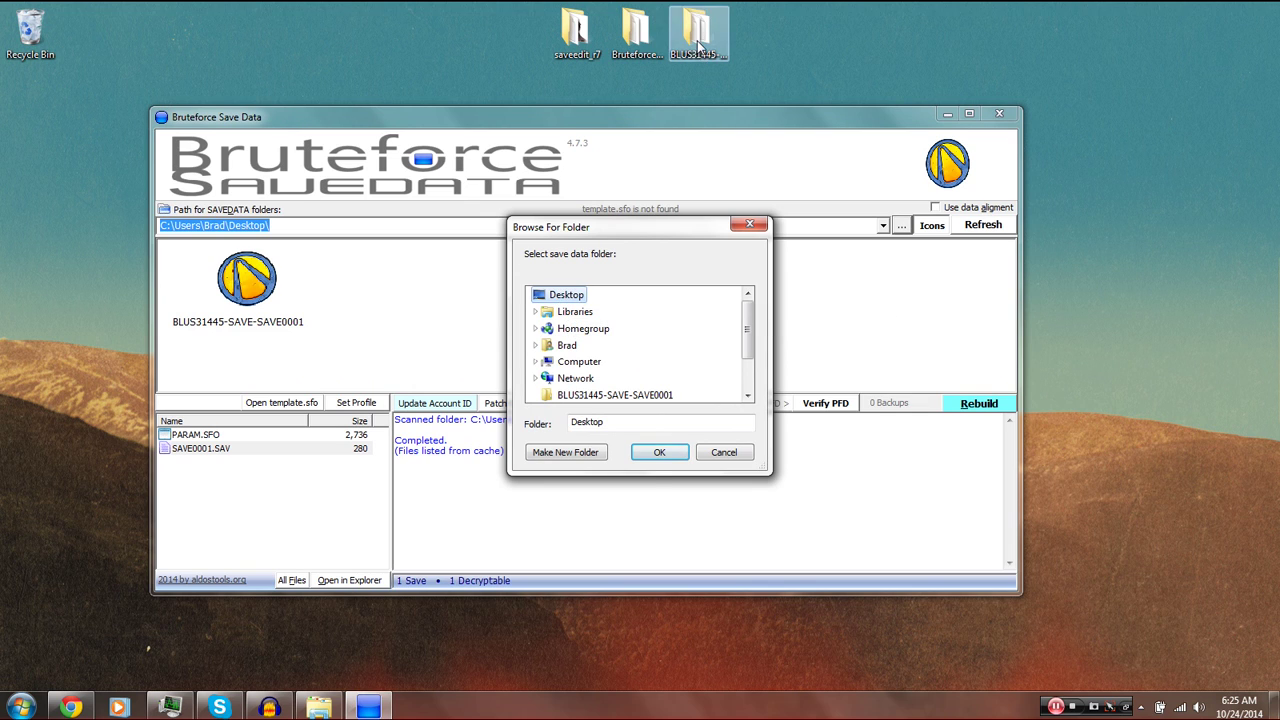
left_click(661, 452)
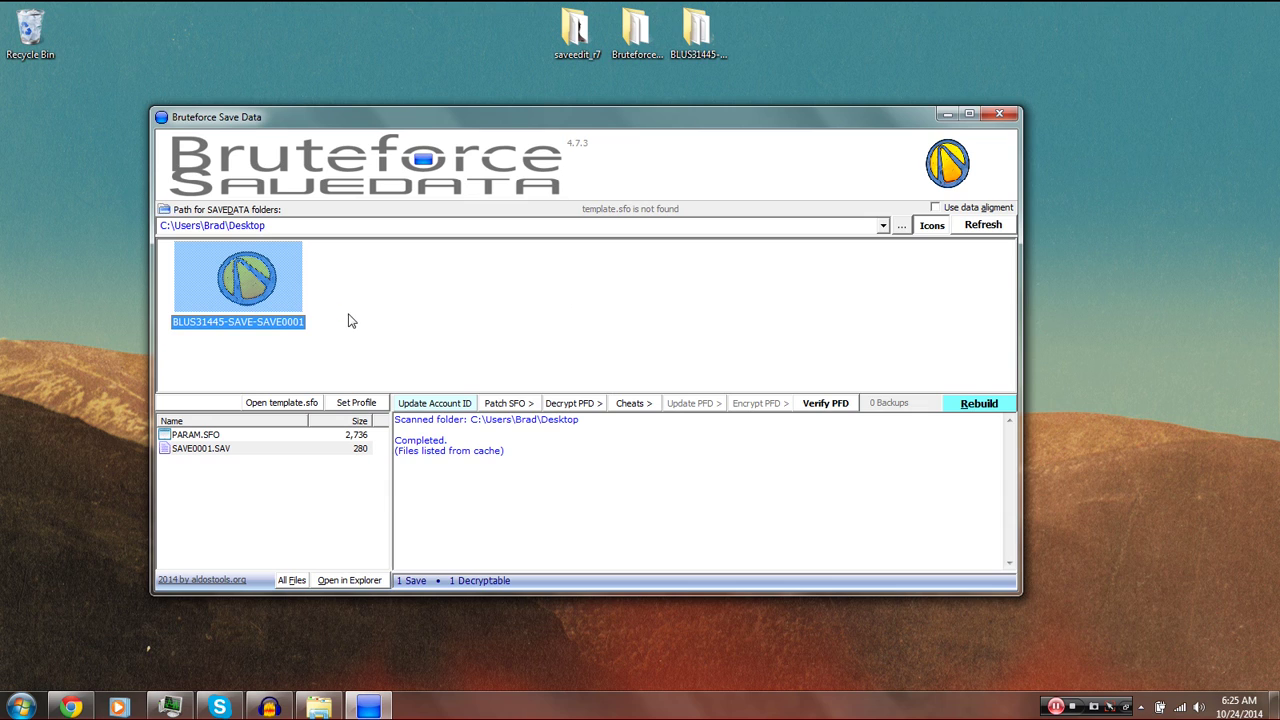
- Decrypt SAVE0001.SAV with Decrypt PFD > Decrypt Selected Files, minimize the tool, and open saveedit_r7
left_click(241, 289)
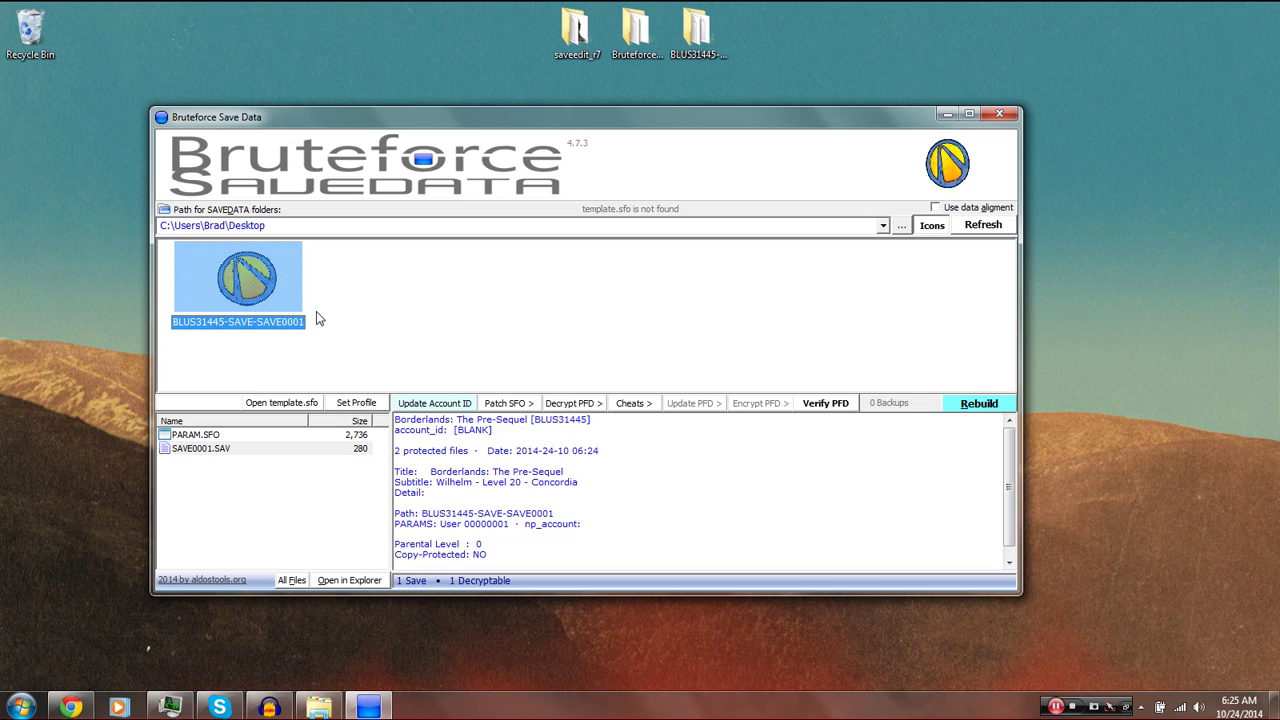
left_click(575, 403)
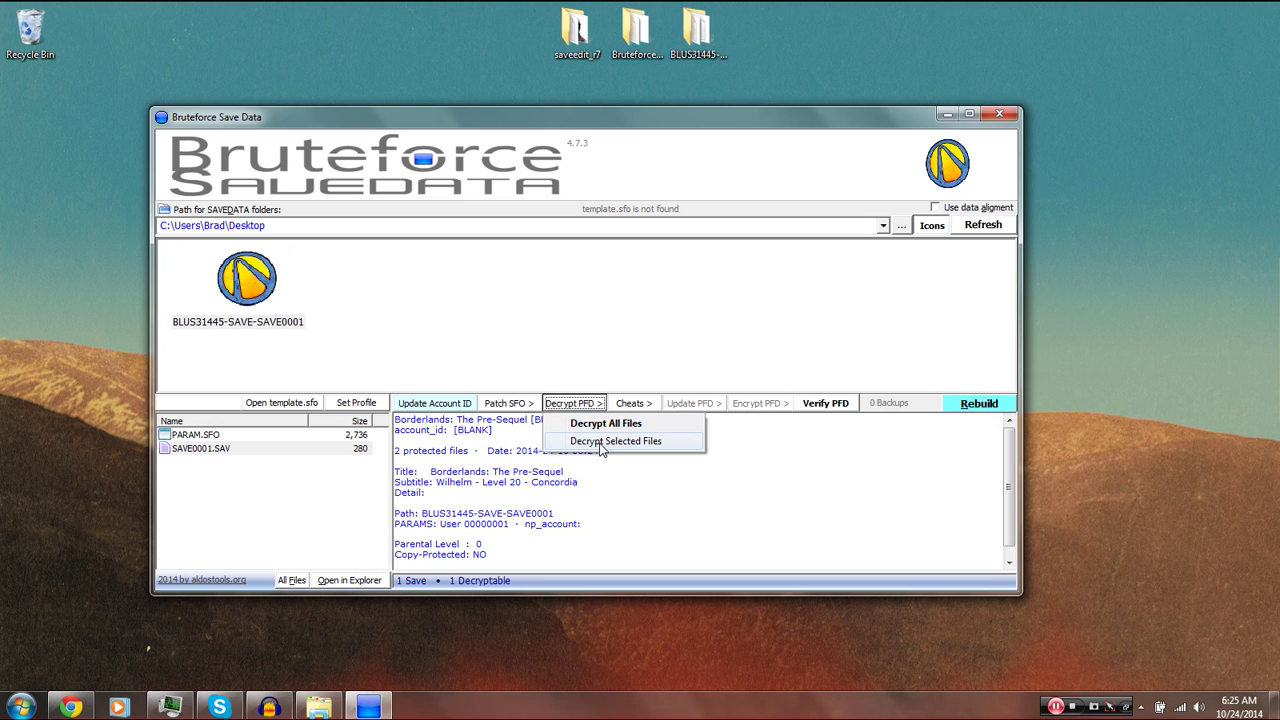
left_click(613, 441)
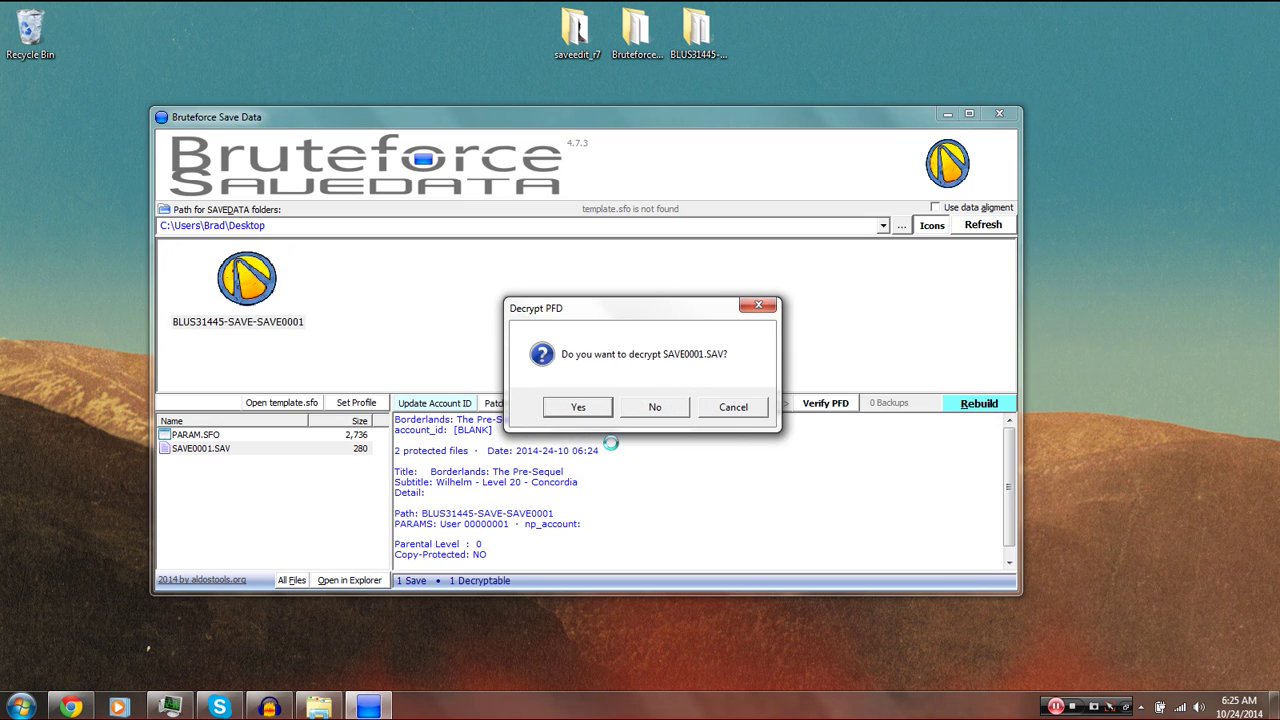
left_click(579, 407)
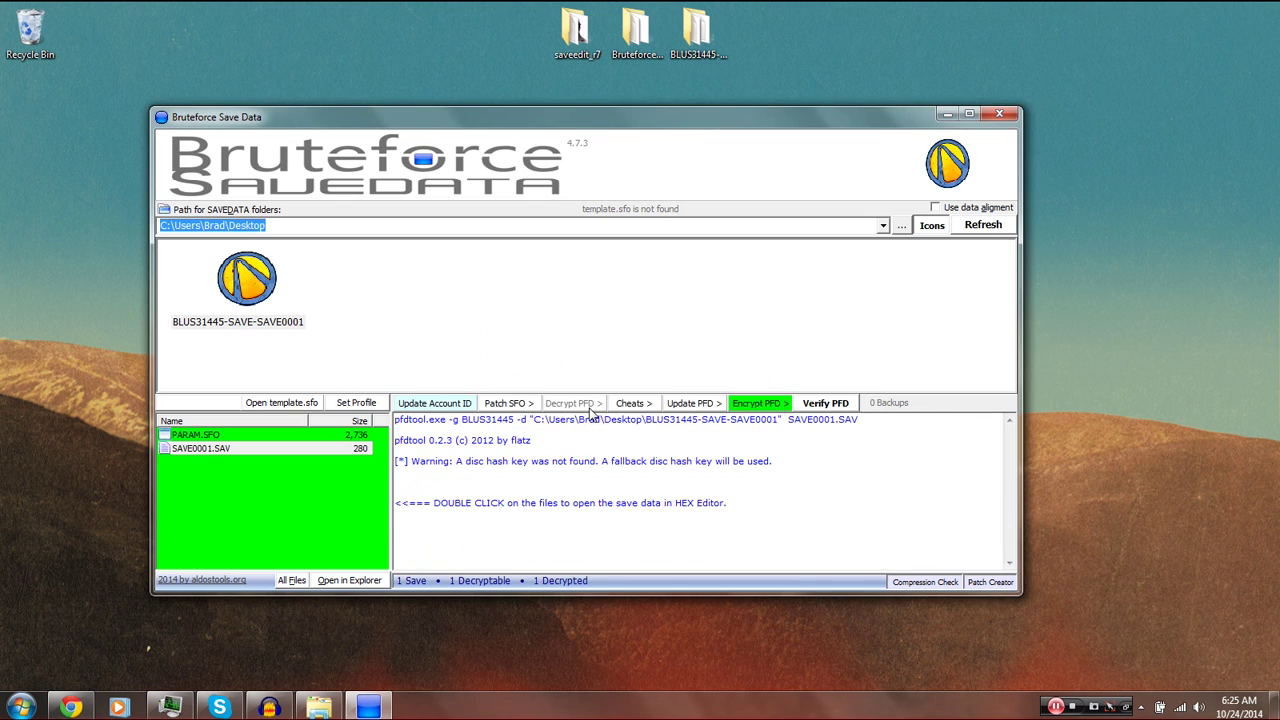
left_click(947, 113)
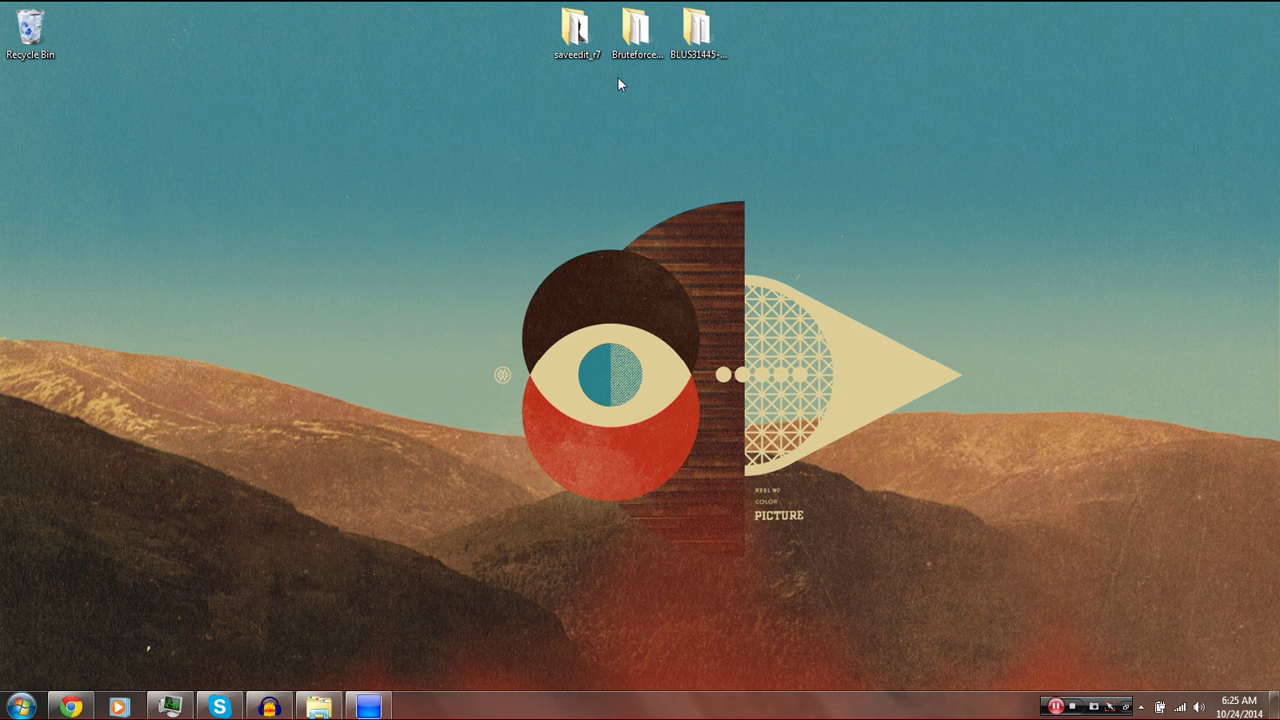
double_click(572, 38)
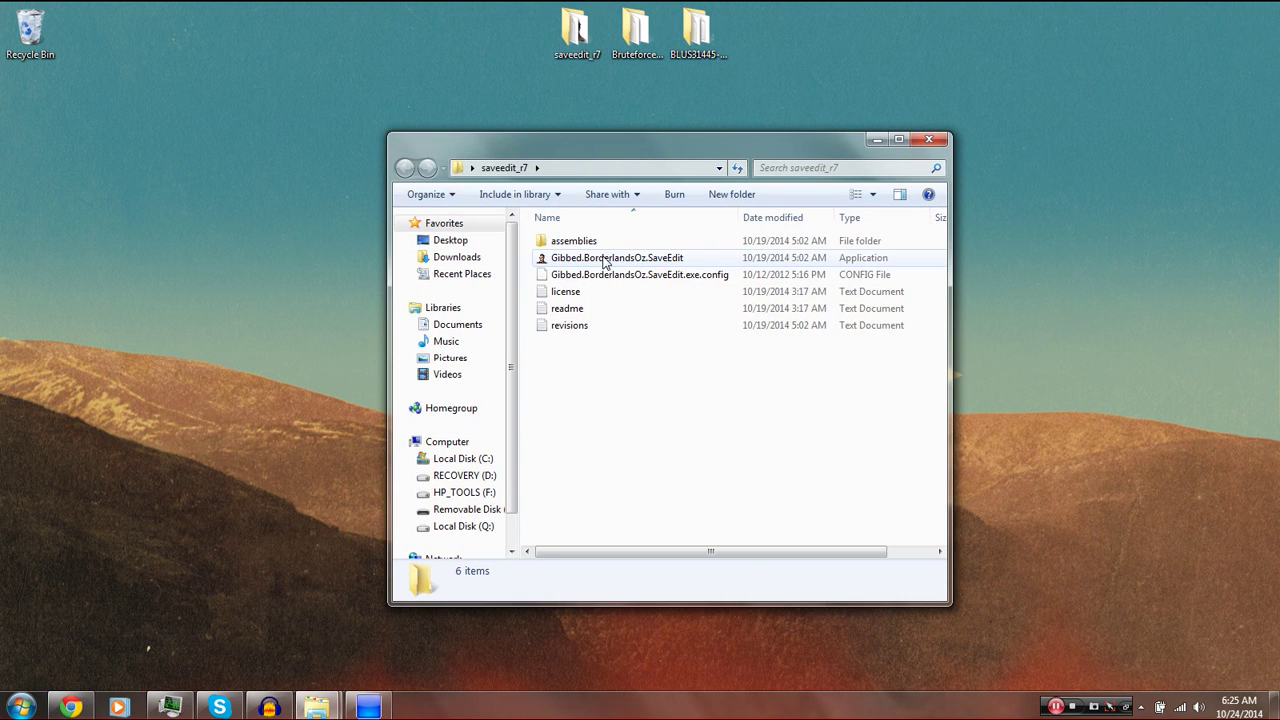
- Launch Gibbed.BorderlandsOz.SaveEdit from saveedit_r7, allowing the unverified program to run
left_click(603, 259)
double_click(603, 259)
left_click(690, 366)
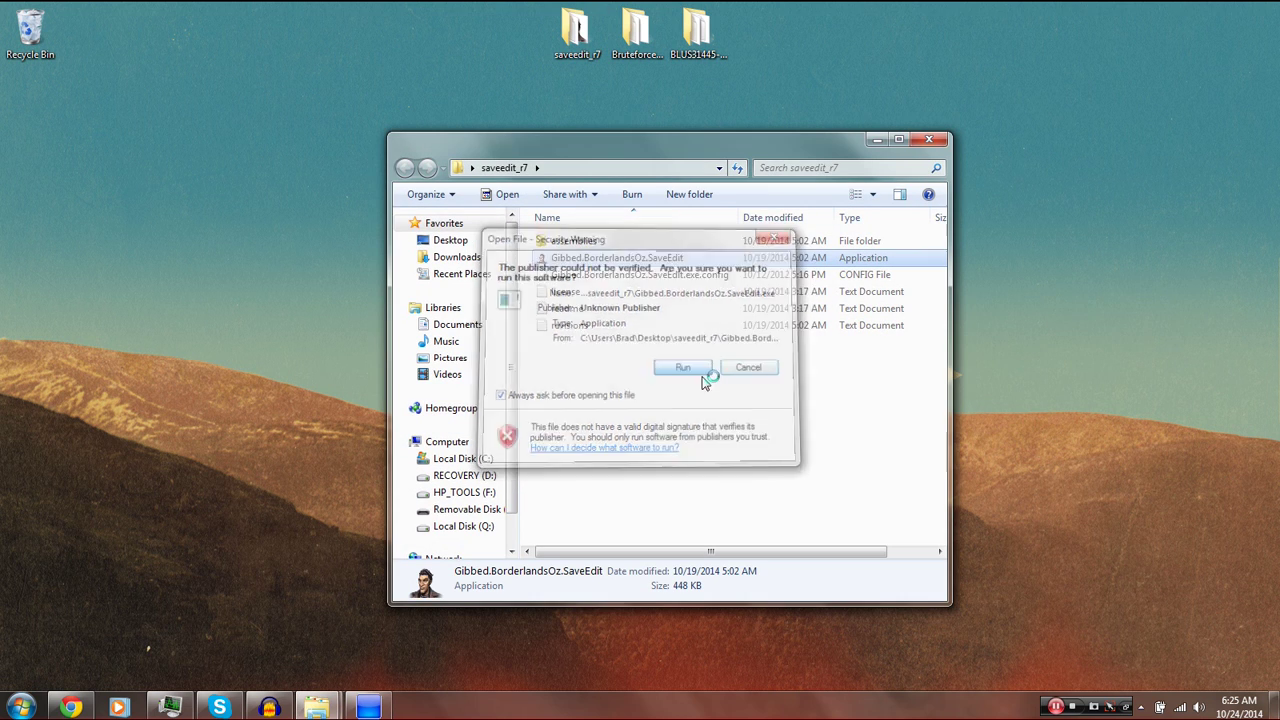
left_click(929, 141)
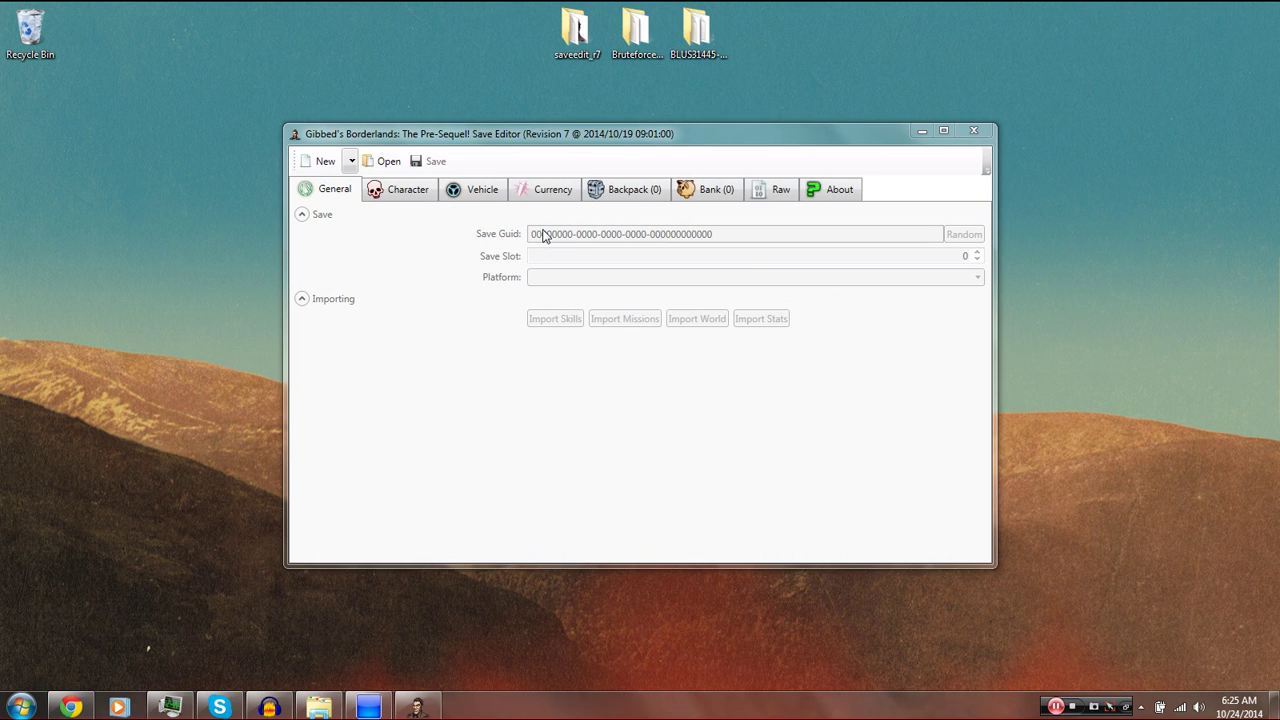
left_click_drag(627, 138, 607, 116)
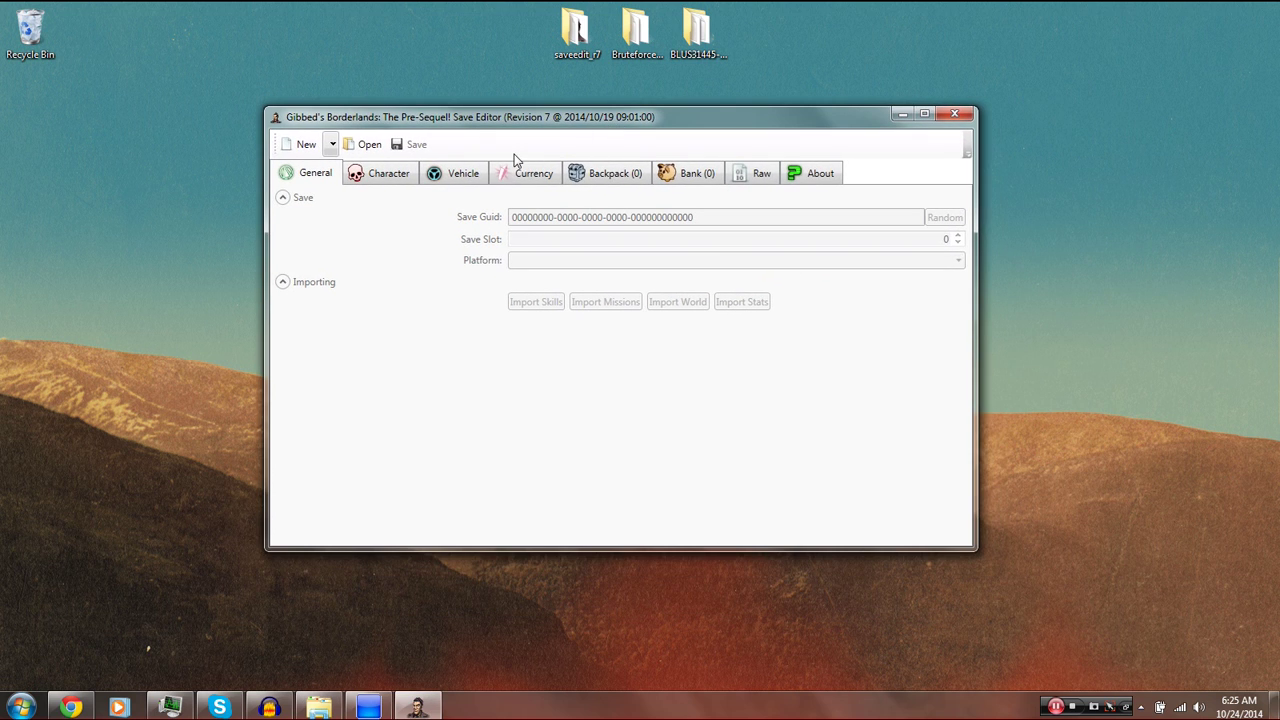
- Open Desktop\BLUS31445-SAVE-SAVE0001\Save0001.sav in the editor as a PS3 save file
left_click(350, 145)
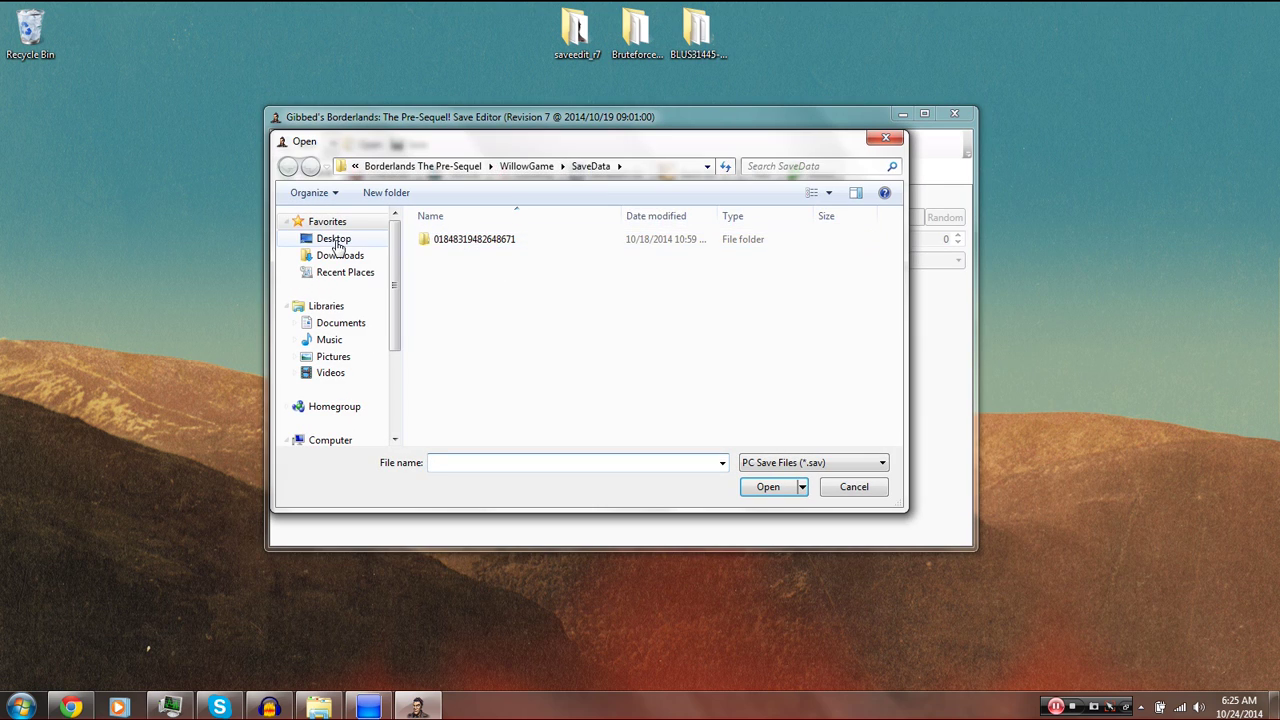
left_click(327, 241)
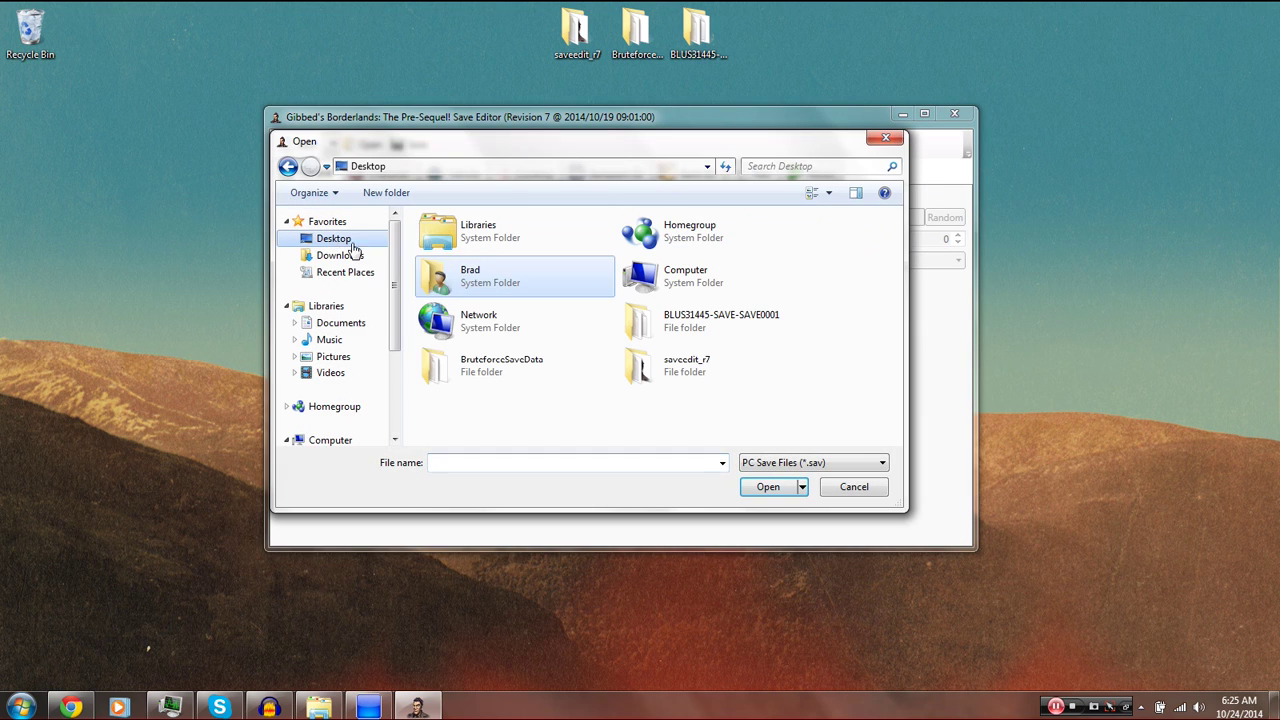
double_click(705, 328)
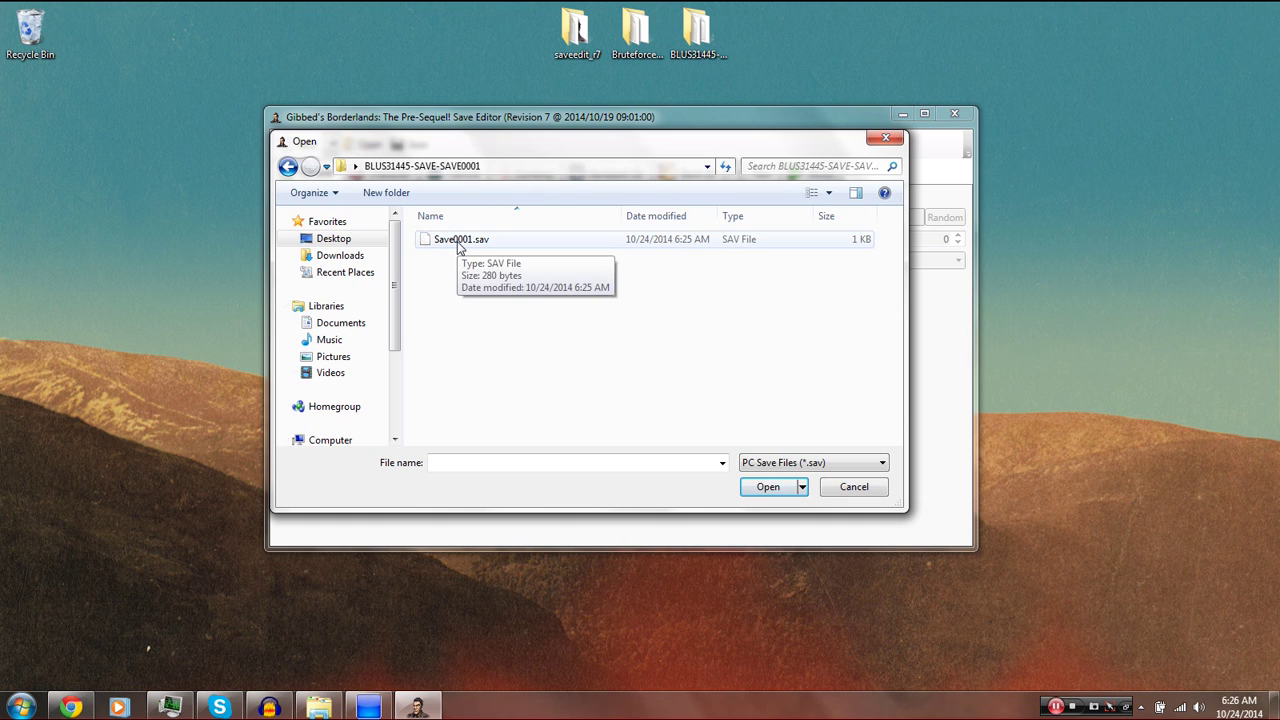
left_click(458, 240)
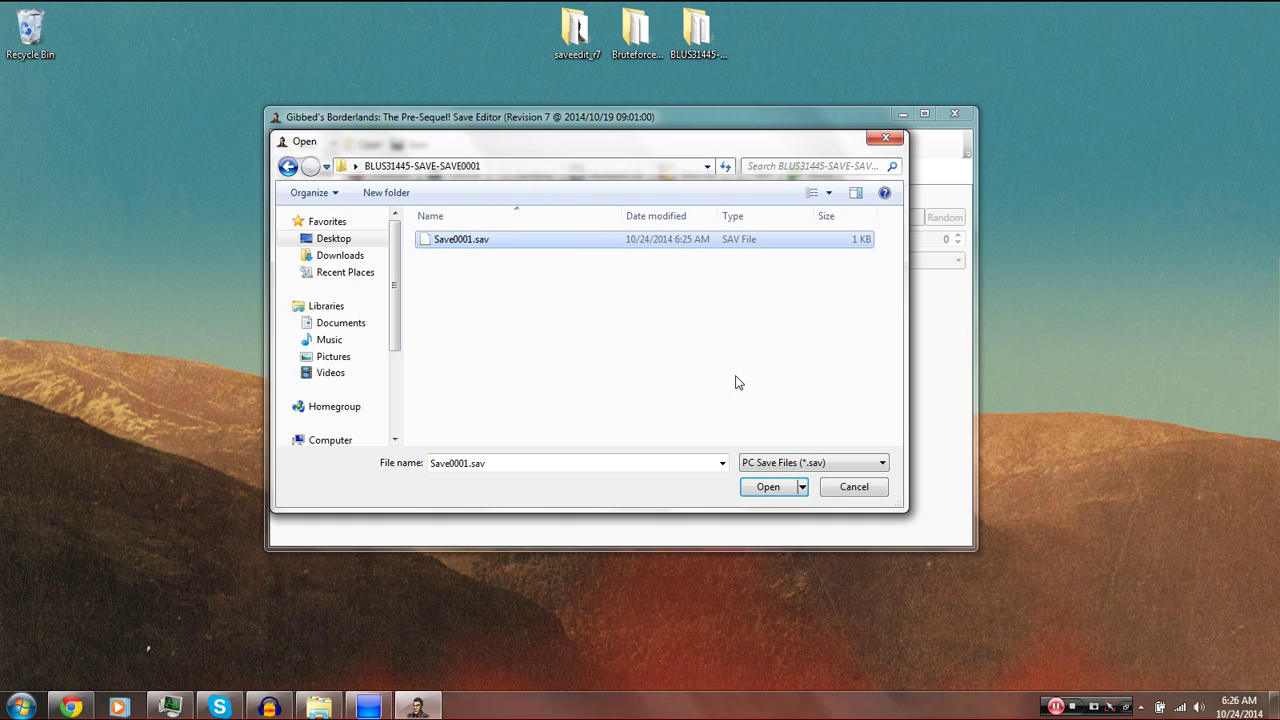
left_click(817, 464)
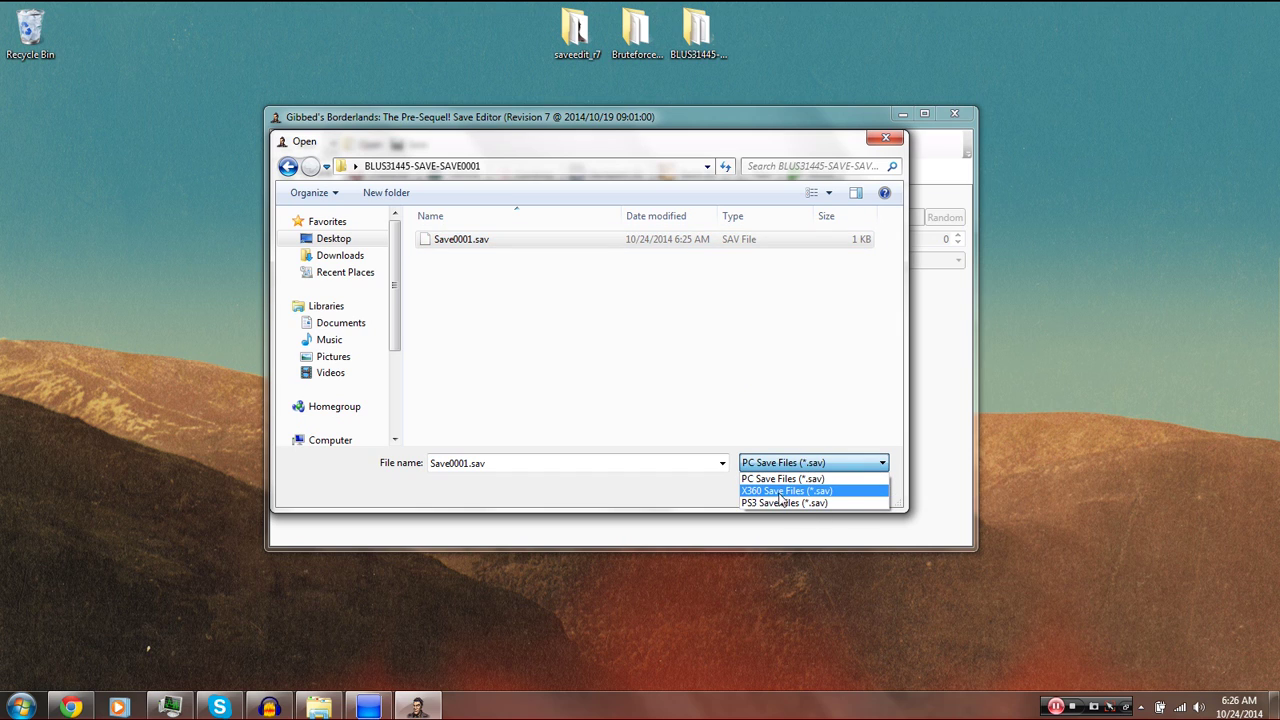
left_click(786, 502)
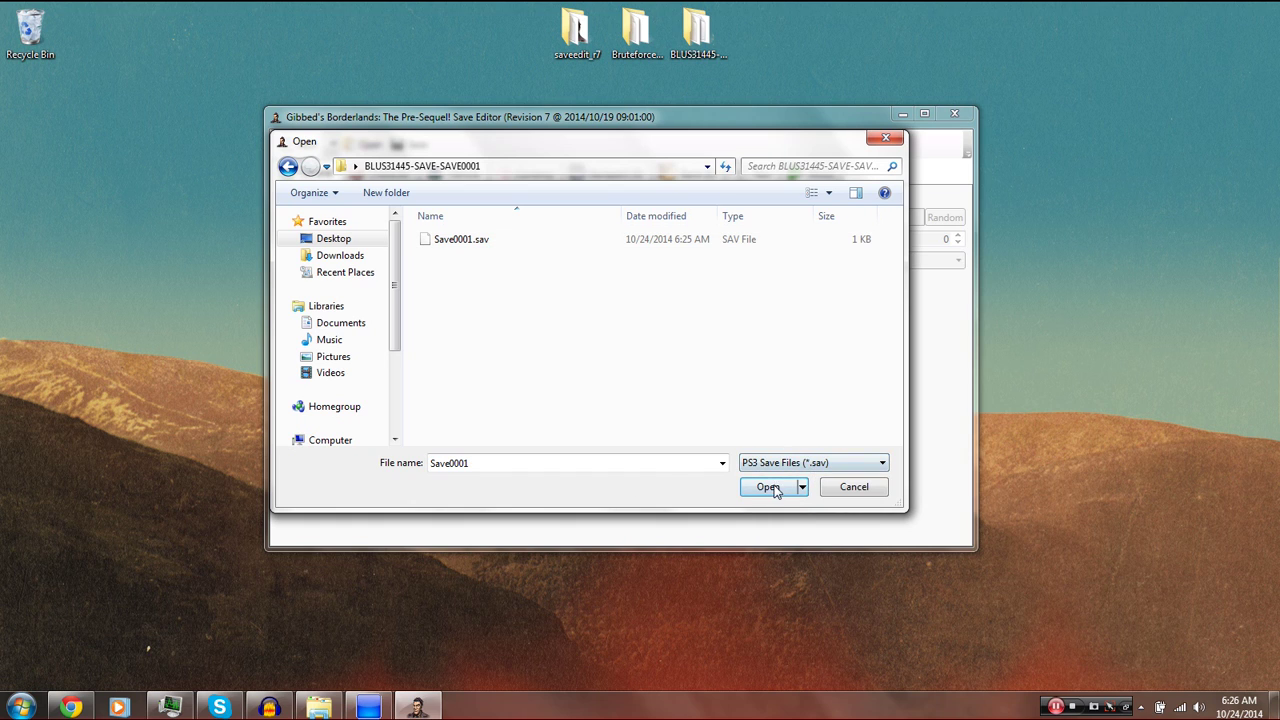
left_click(770, 487)
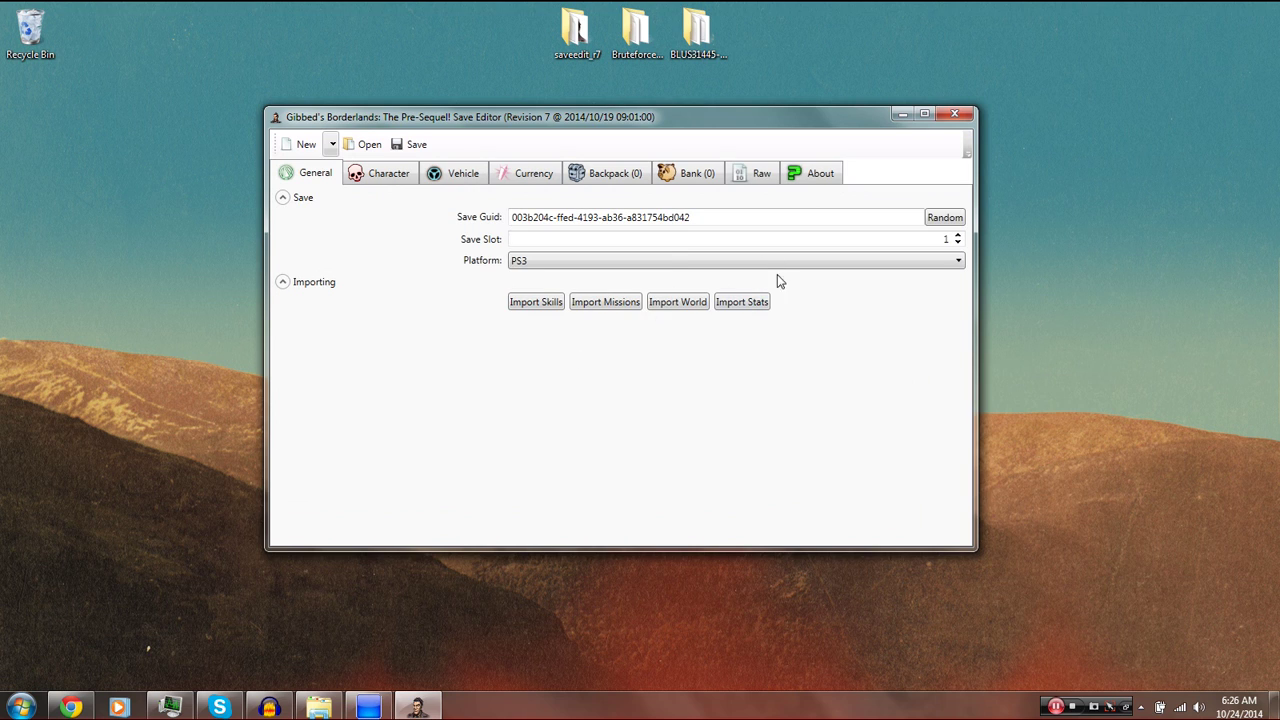
- Sync experience points to the character's level and replace the name Wilhelm with 'D'
left_click(370, 184)
left_click(463, 180)
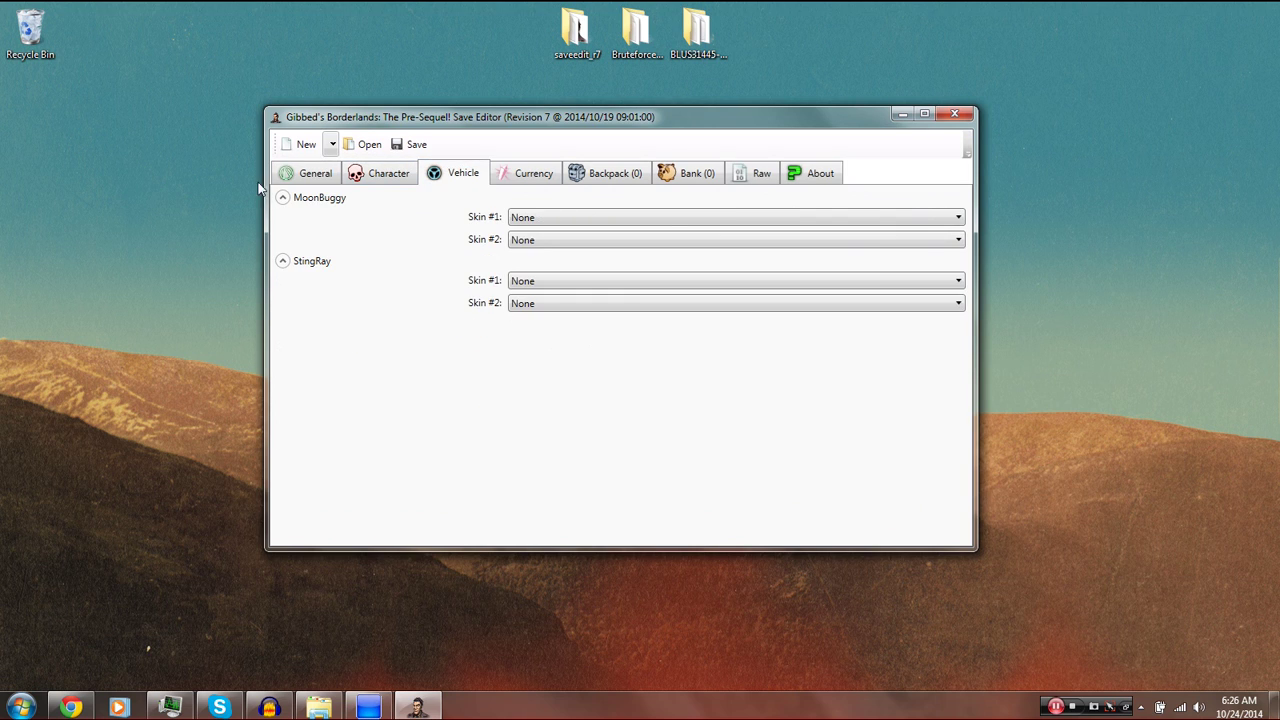
left_click(303, 177)
left_click(390, 178)
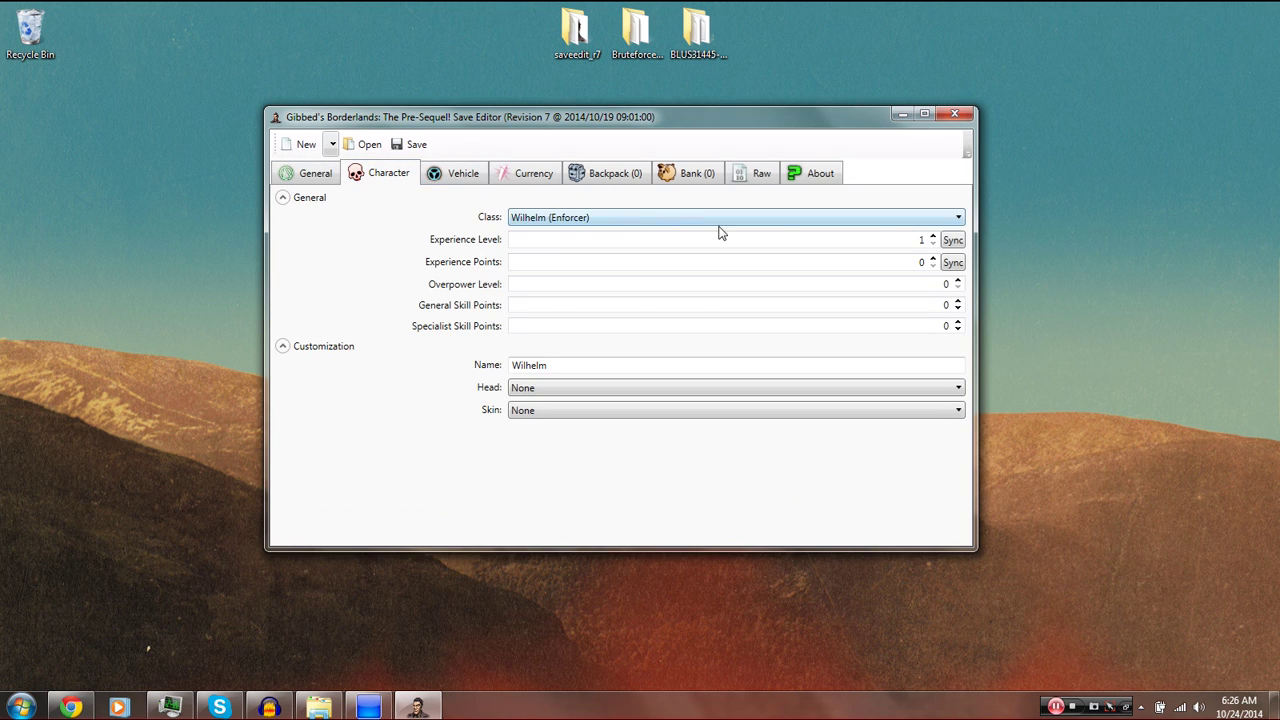
left_click(893, 239)
left_click(952, 262)
double_click(590, 370)
type("DemonAsylum")
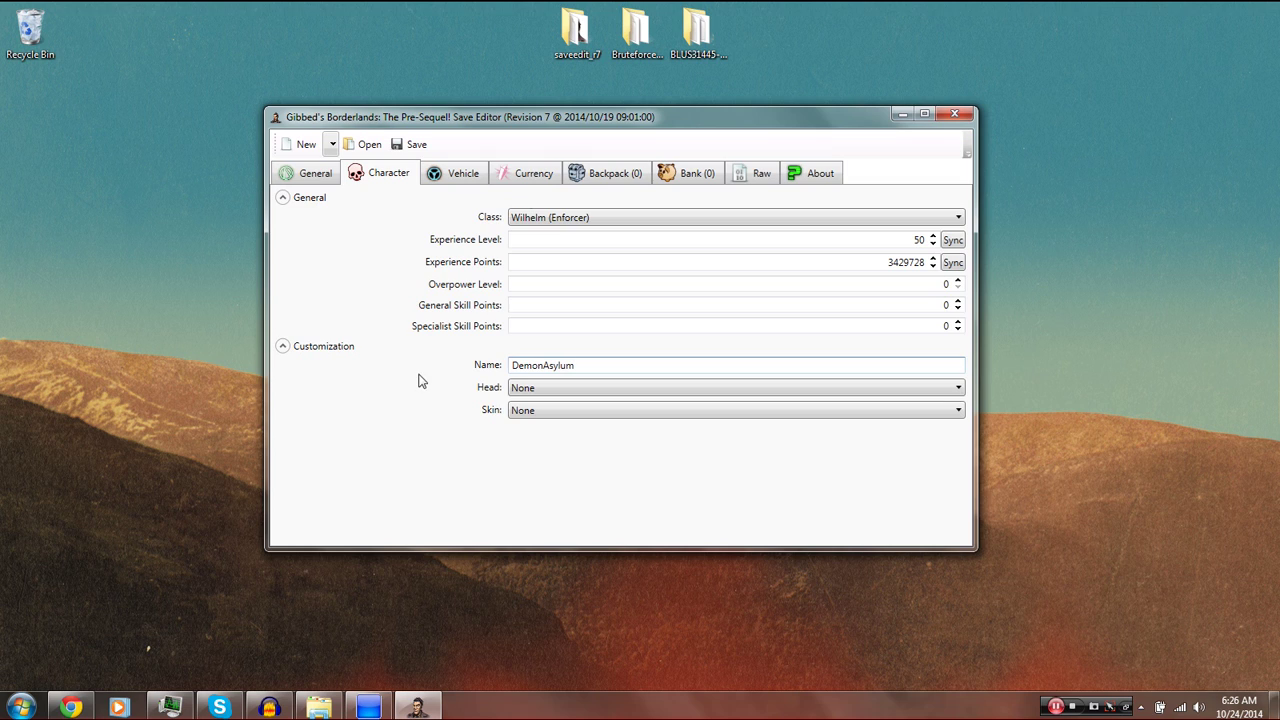
- Set Credits to 99999999 and Moonstones to 500 on the Currency tab
left_click(530, 172)
left_click(903, 214)
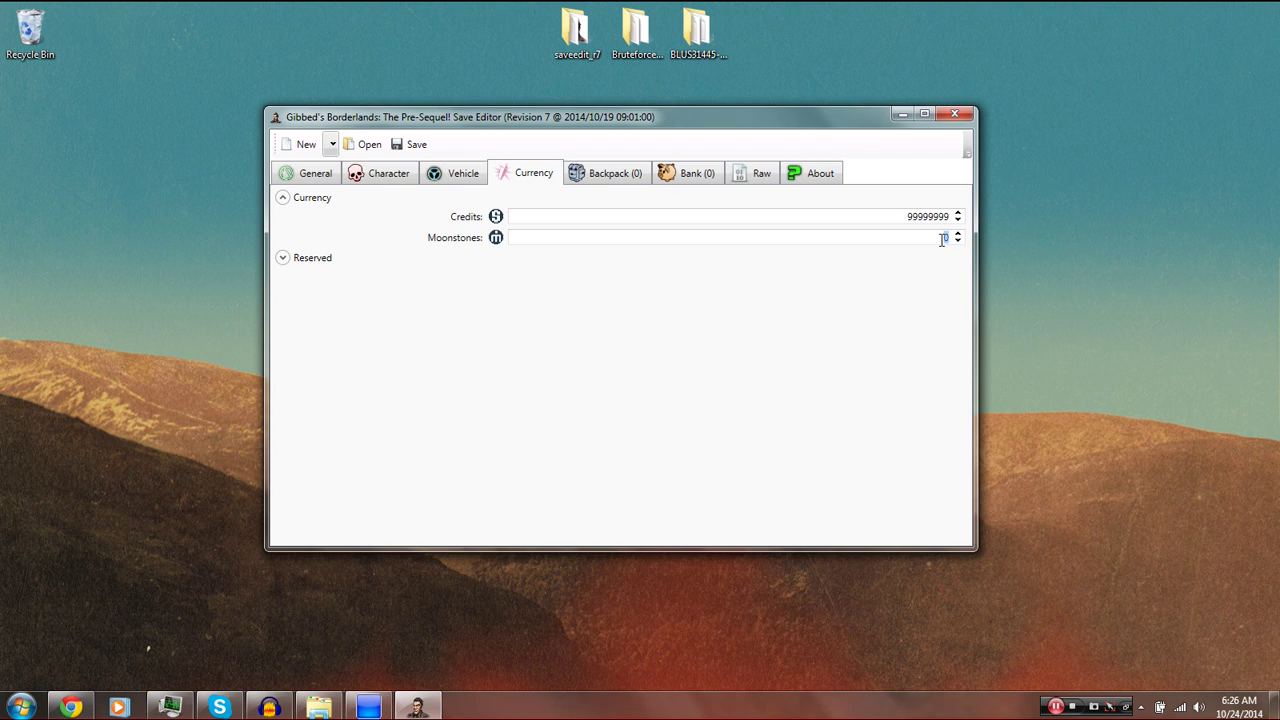
left_click(615, 173)
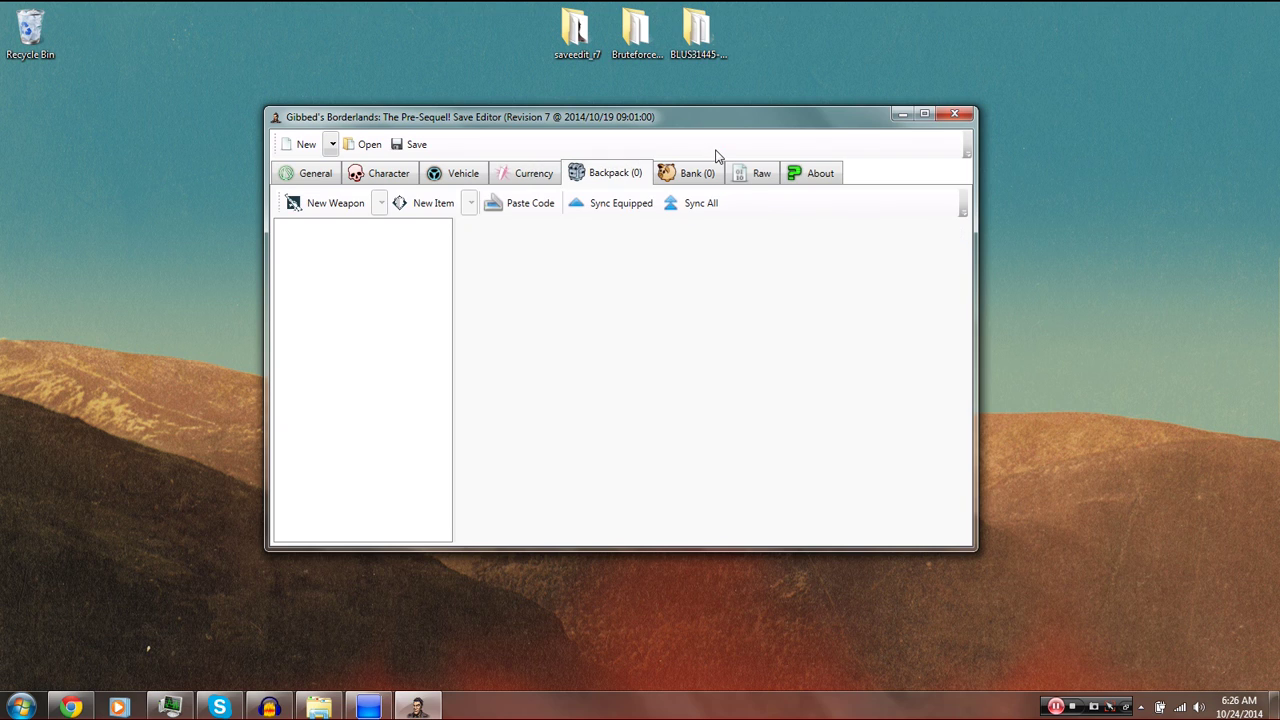
left_click(530, 173)
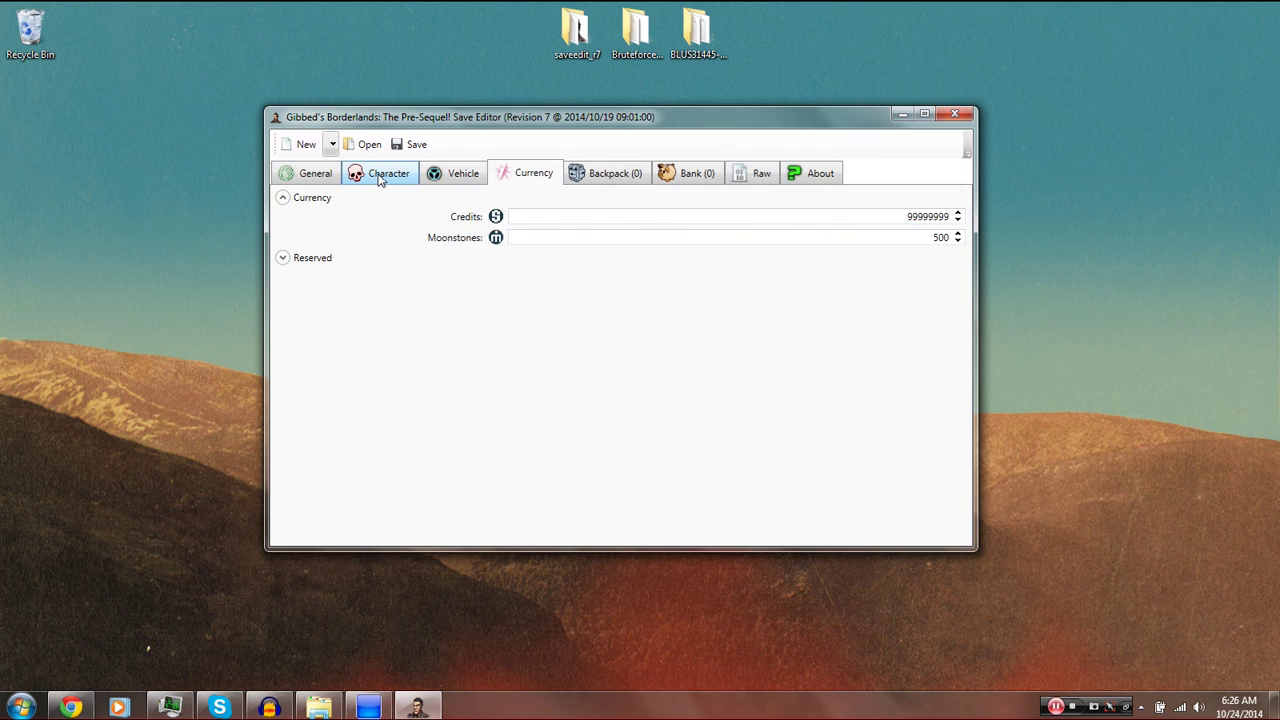
left_click(380, 176)
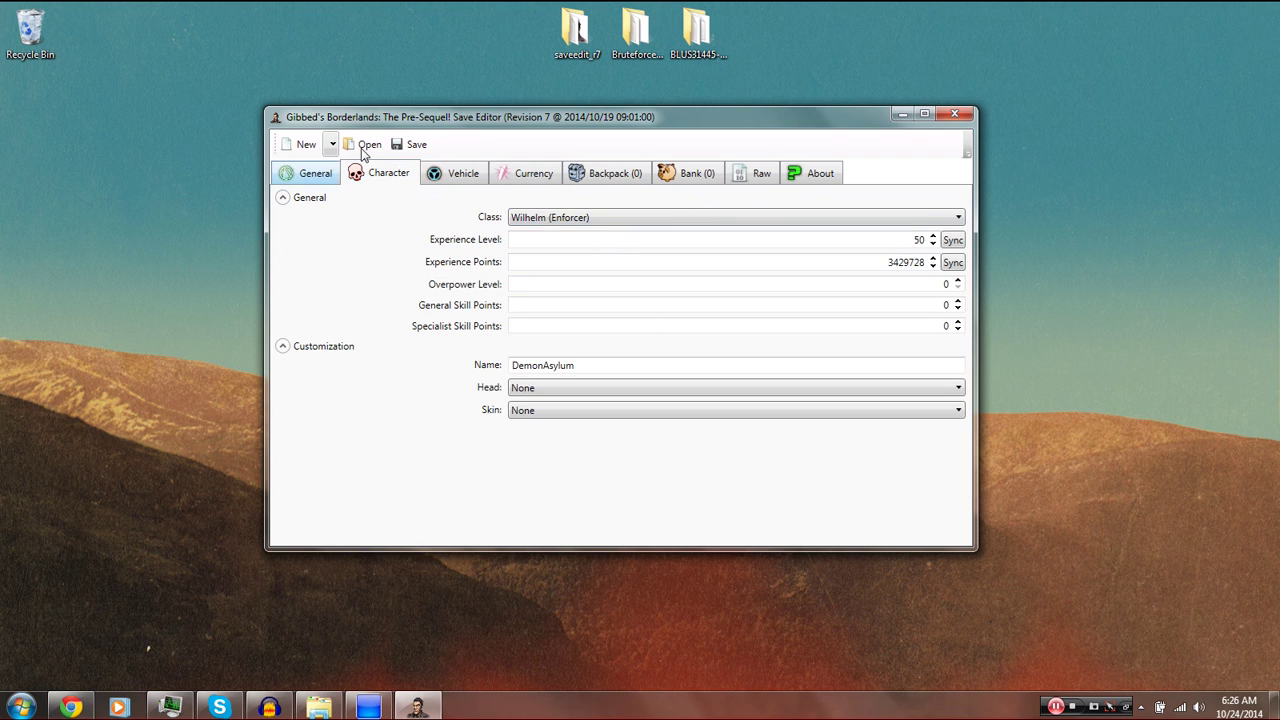
- Save the edited character over Desktop\BLUS31445-SAVE-SAVE0001\Save0001.sav, confirming the replacement
left_click(412, 145)
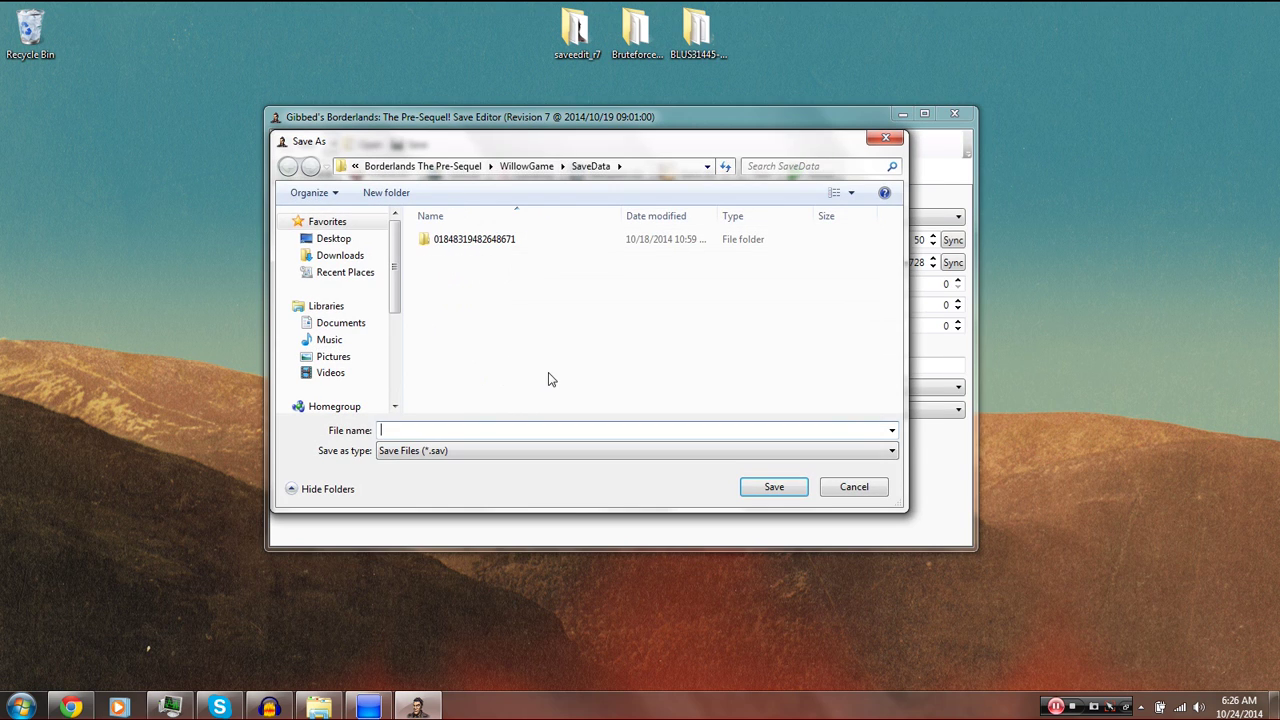
left_click(333, 238)
double_click(700, 320)
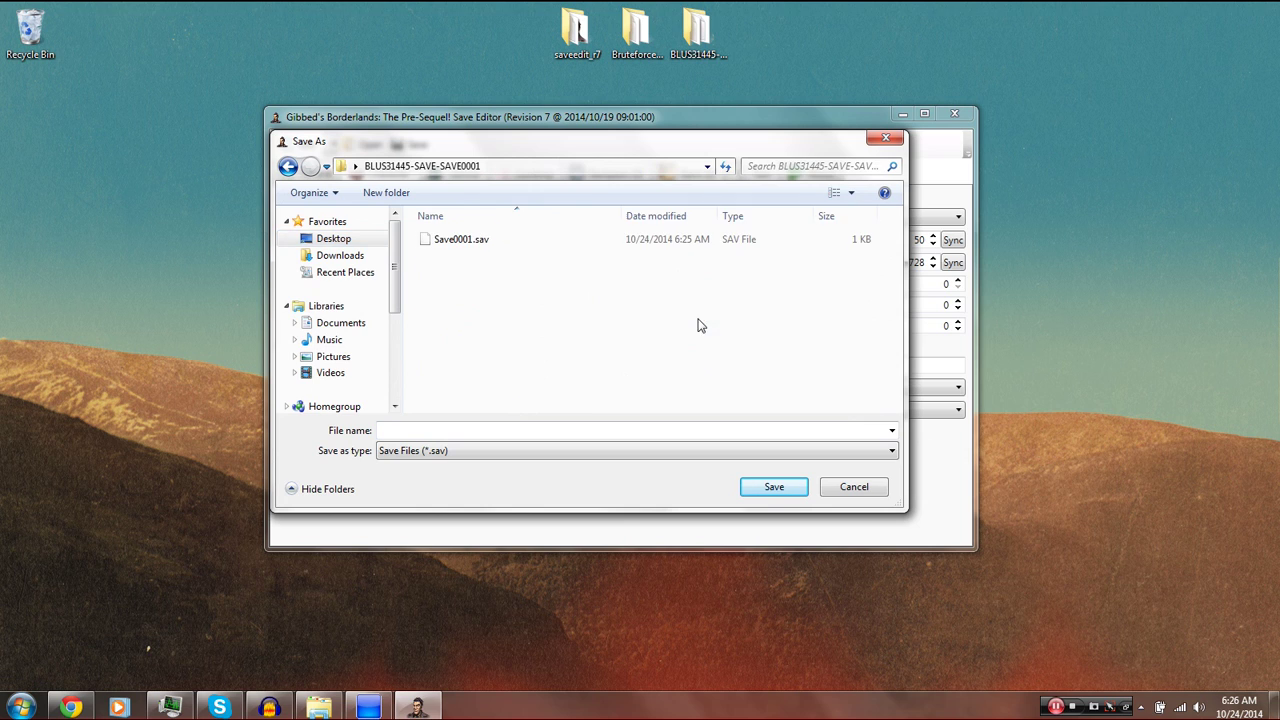
left_click(487, 242)
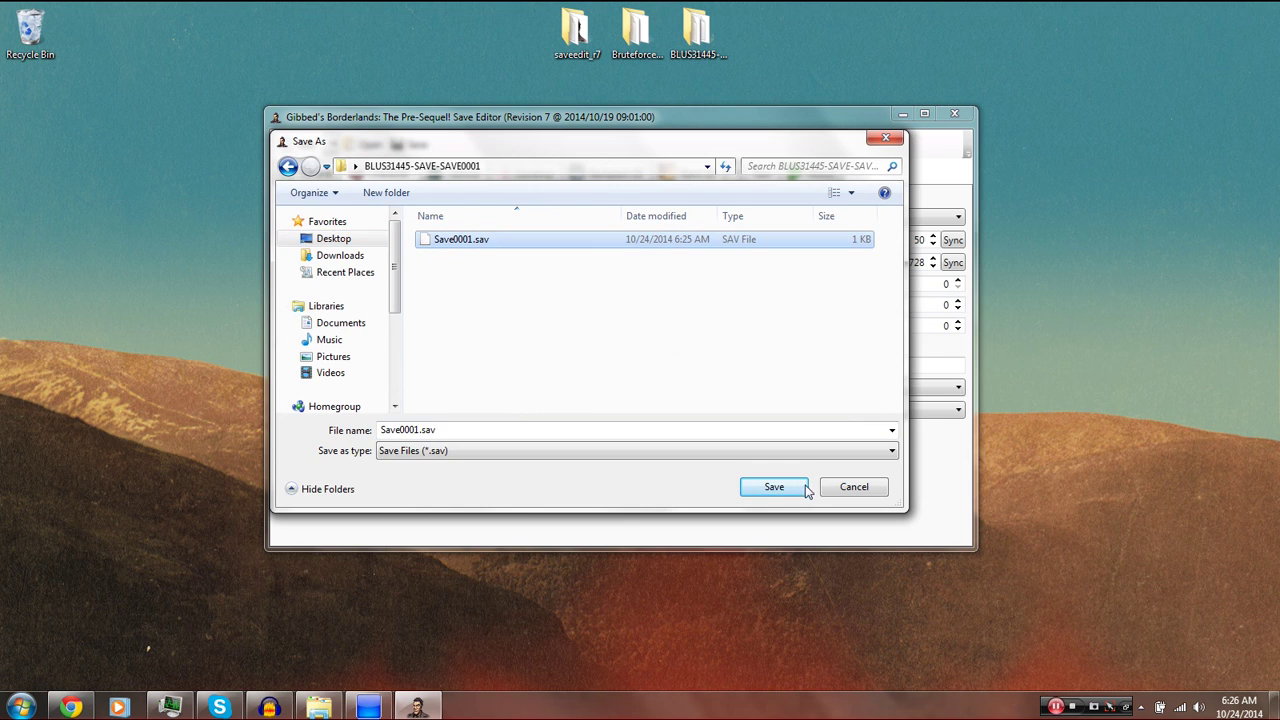
left_click(774, 487)
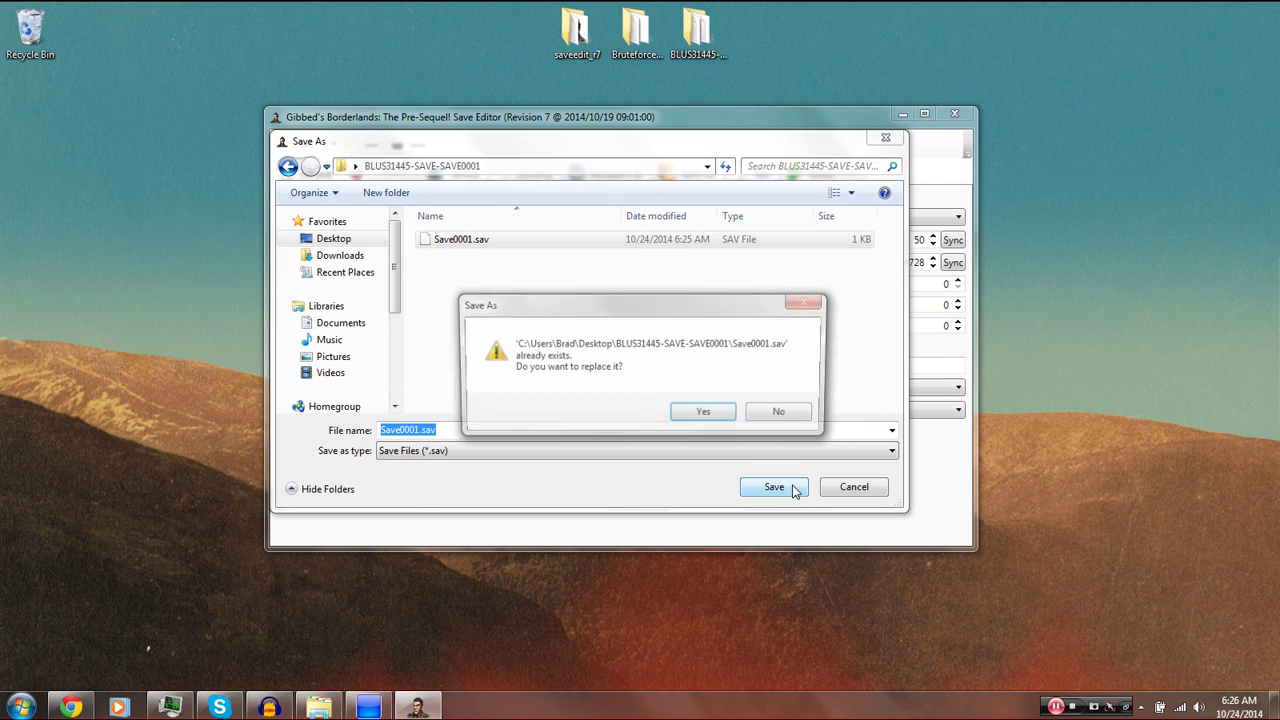
left_click(705, 416)
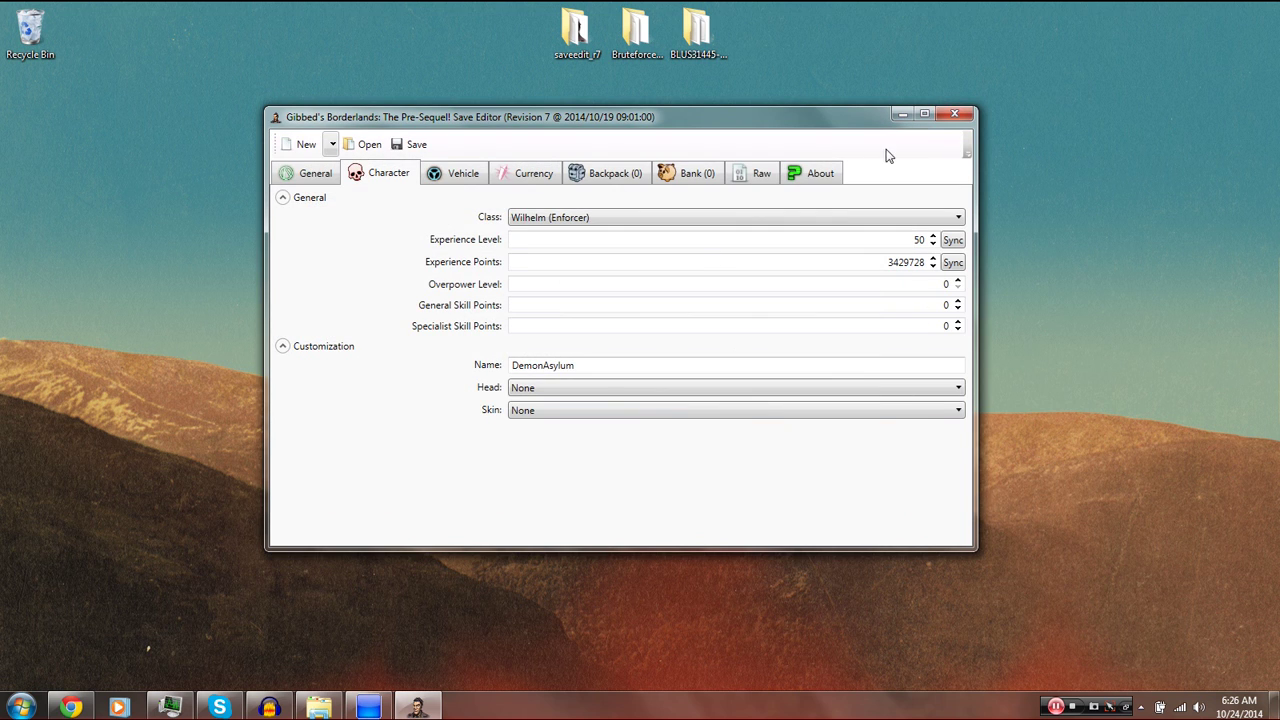
- Close the save editor, bring back Bruteforce Save Data, and refresh the Desktop save list
left_click(945, 129)
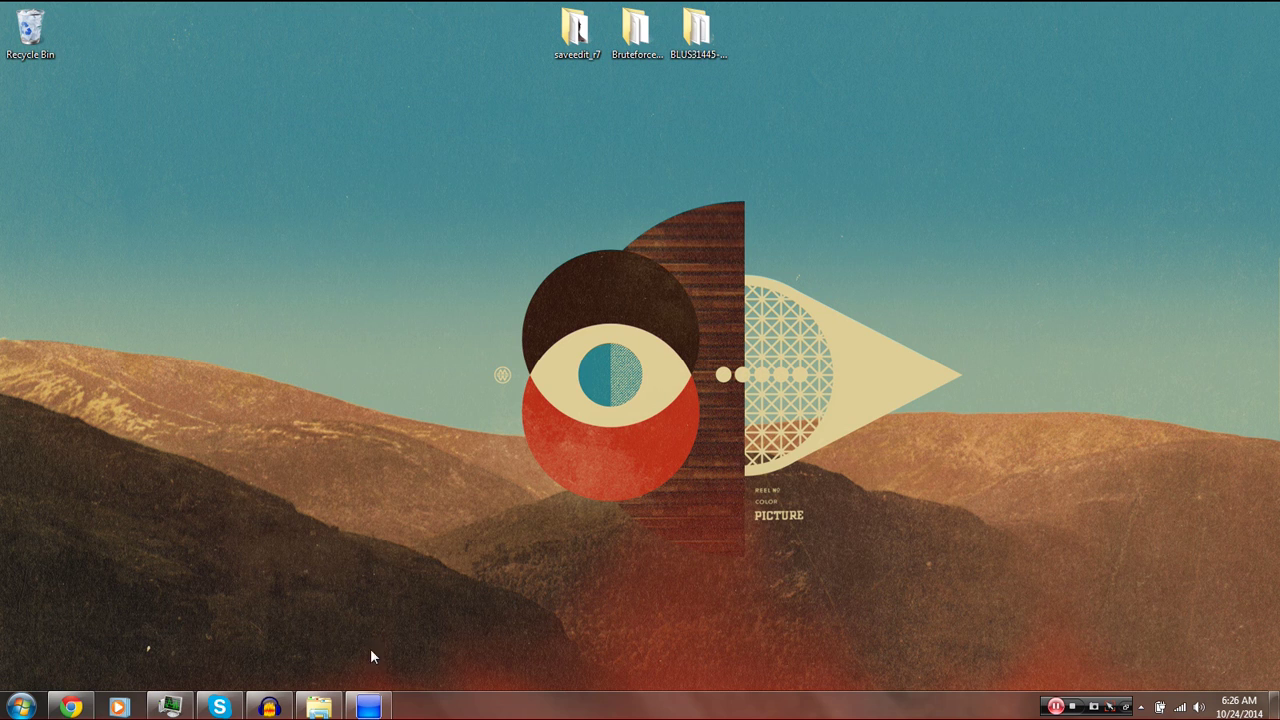
mouse_move(377, 711)
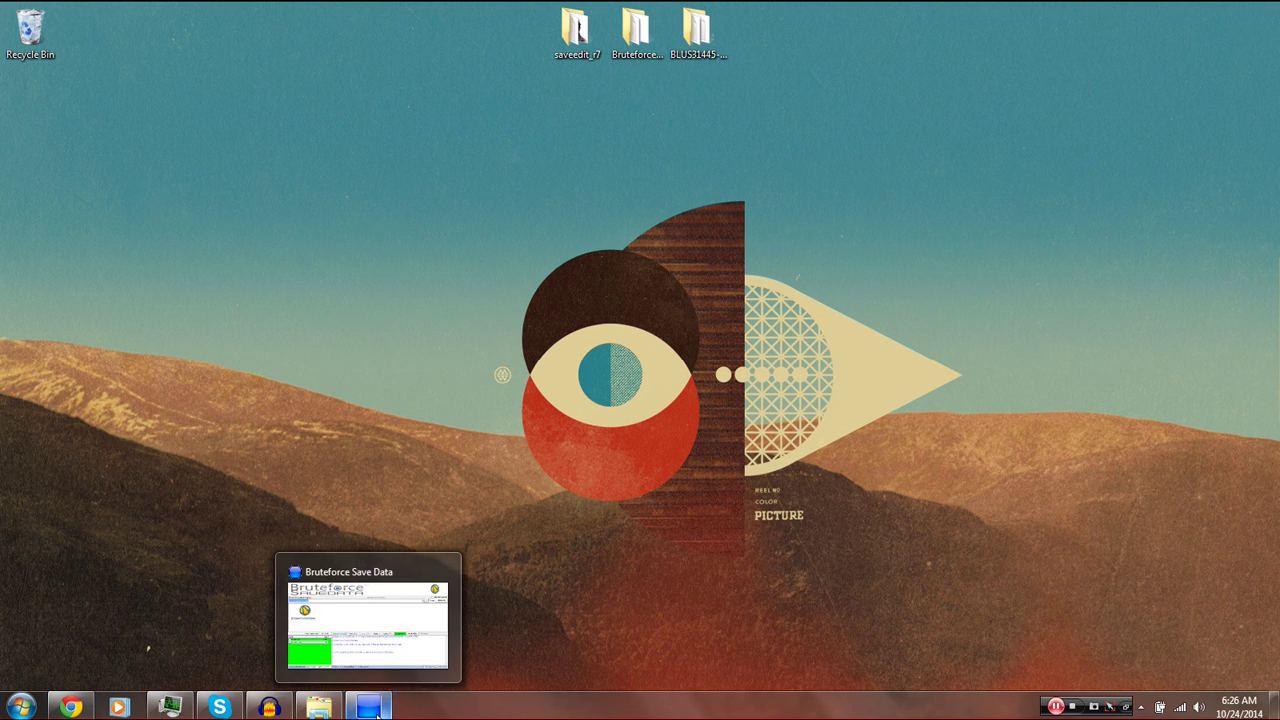
left_click(377, 711)
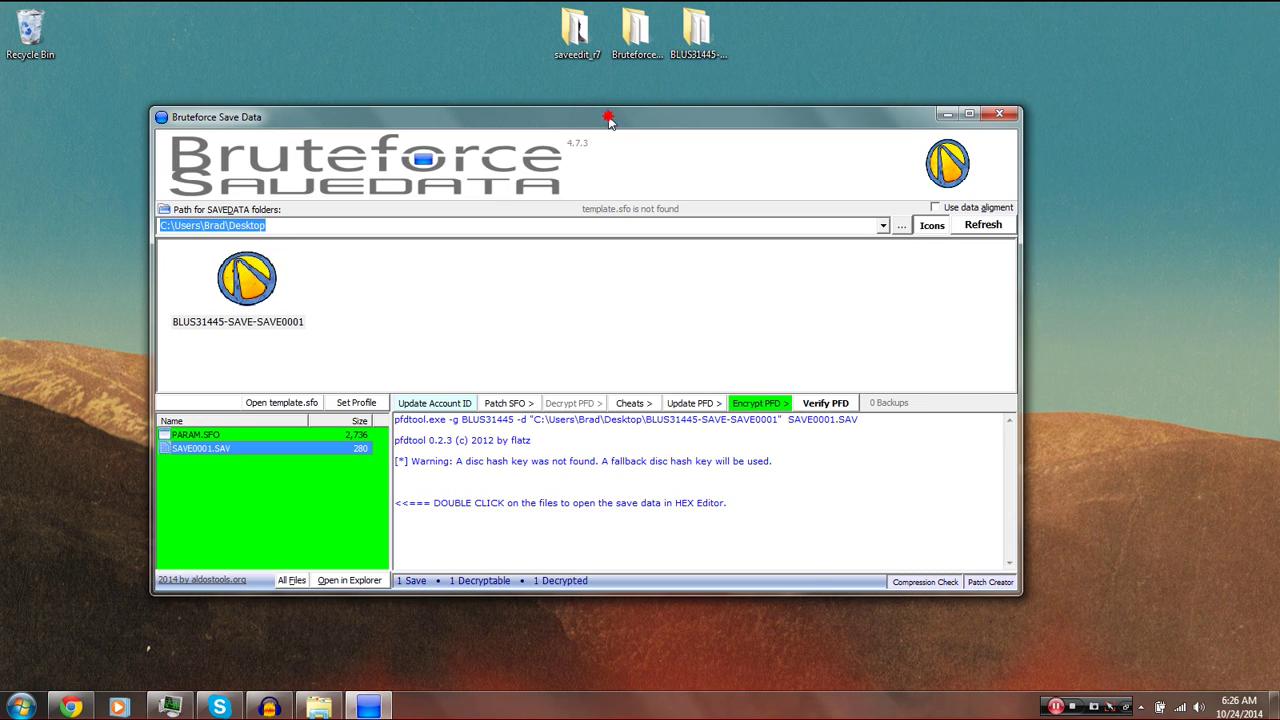
left_click_drag(608, 119, 668, 117)
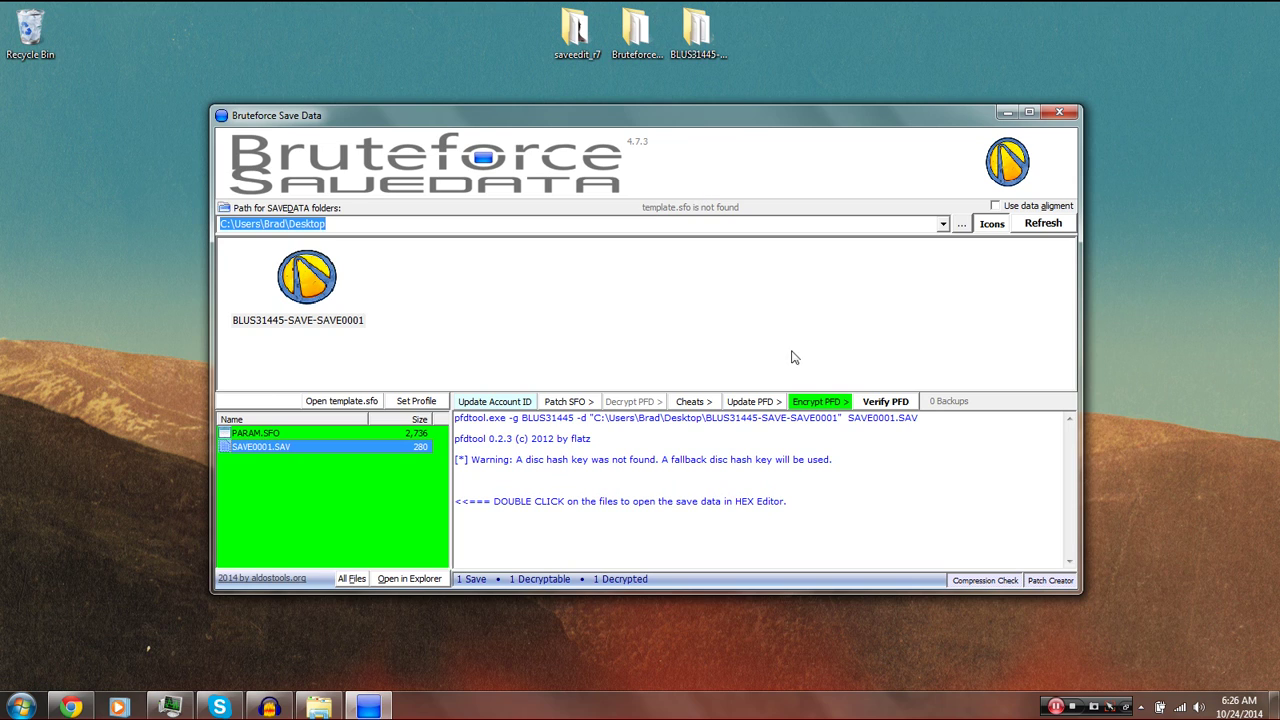
left_click(1046, 224)
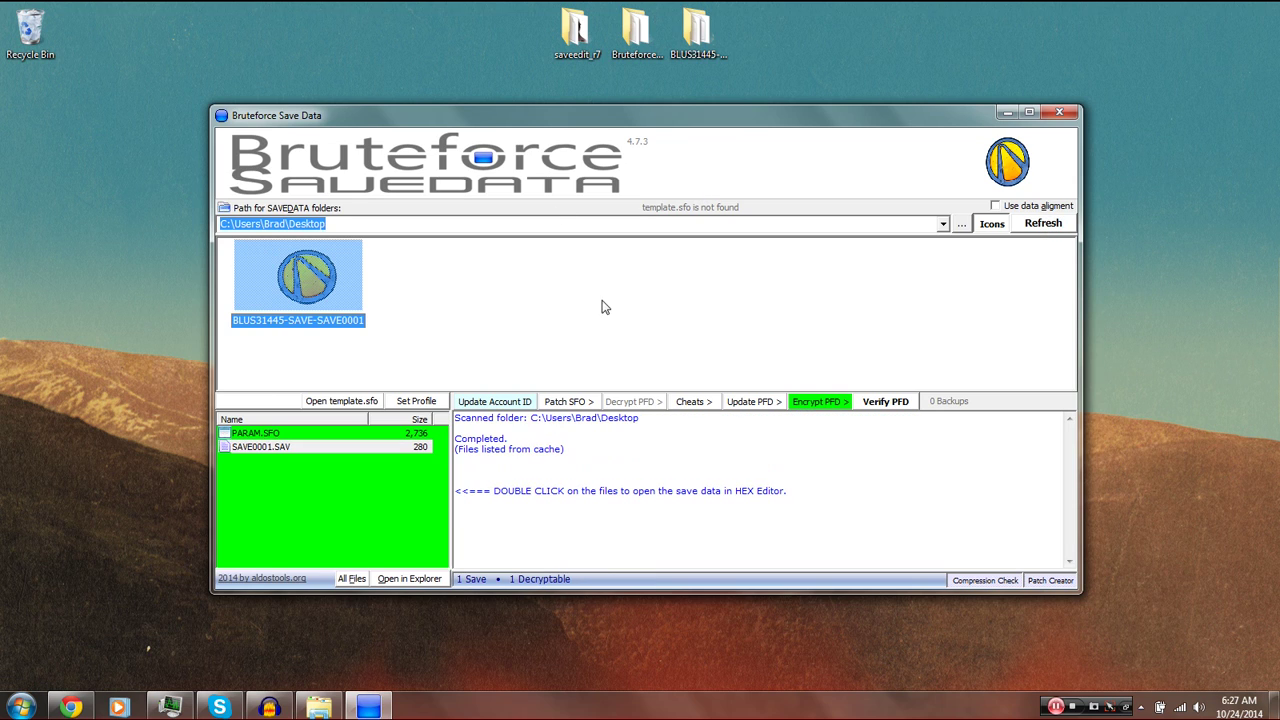
- Re-encrypt the BLUS31445-SAVE-SAVE0001 save with Update PFD (Full), confirming the encryption
left_click(288, 280)
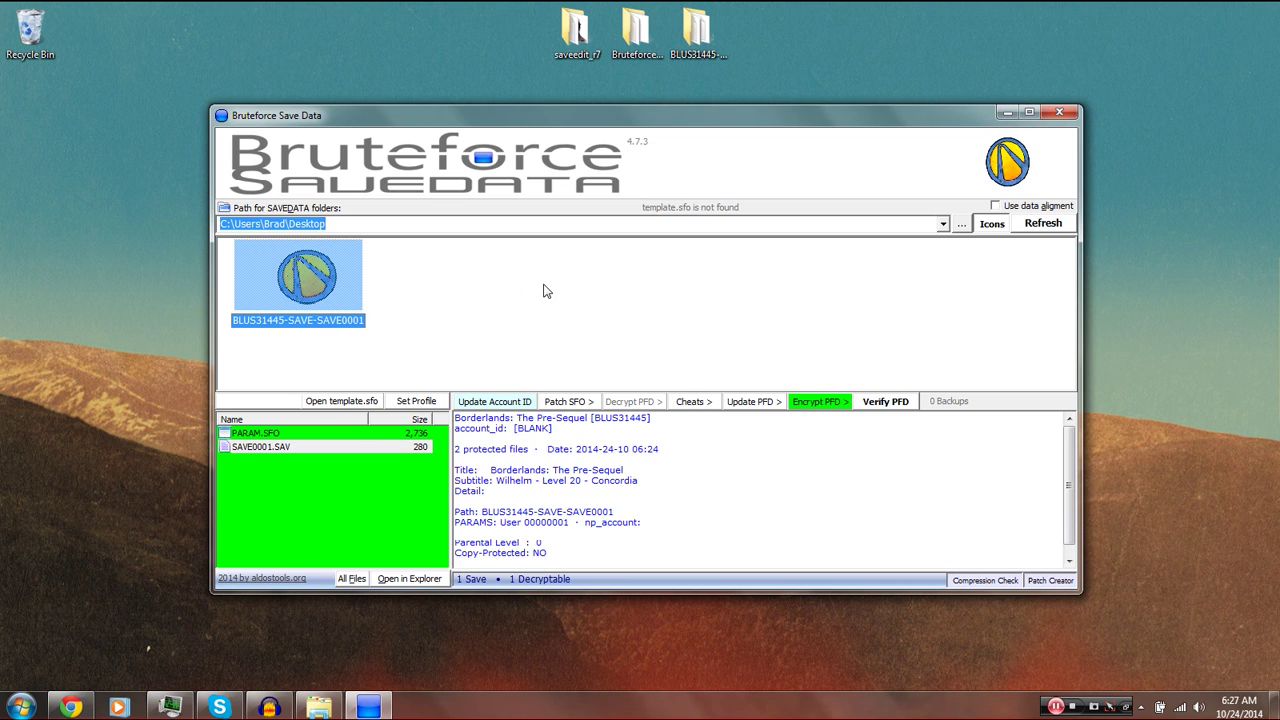
left_click(767, 400)
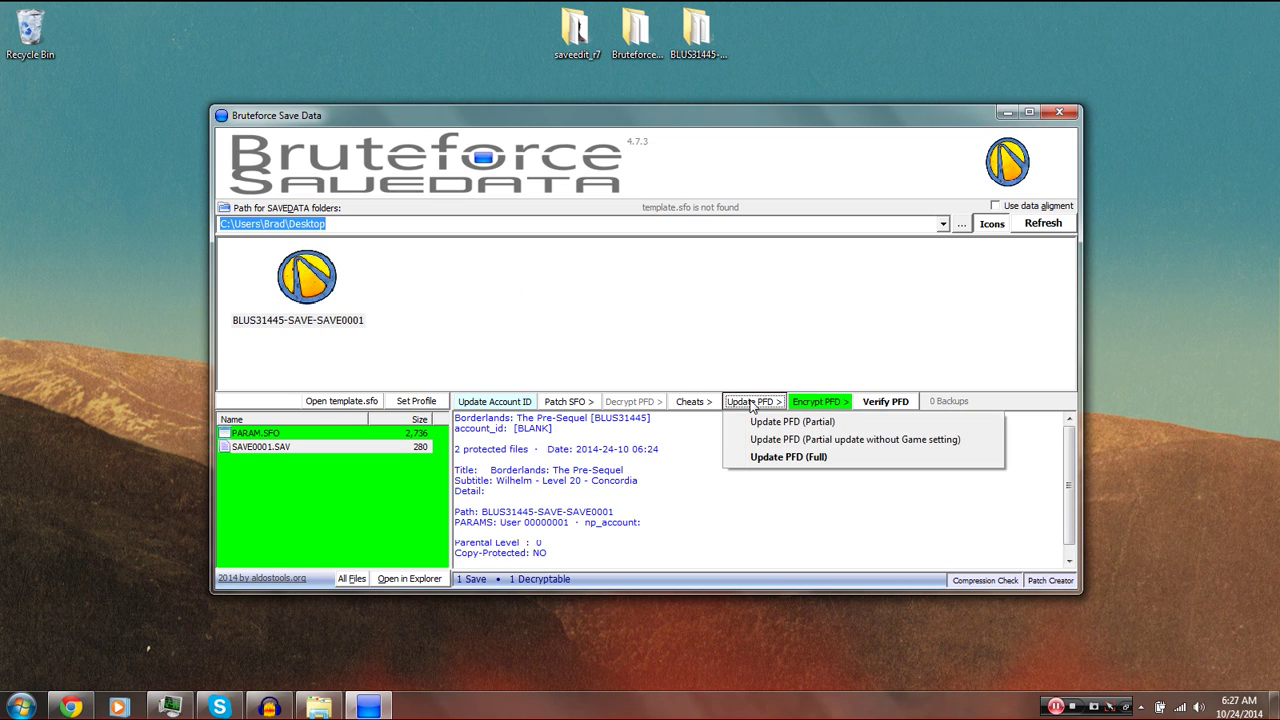
left_click(774, 458)
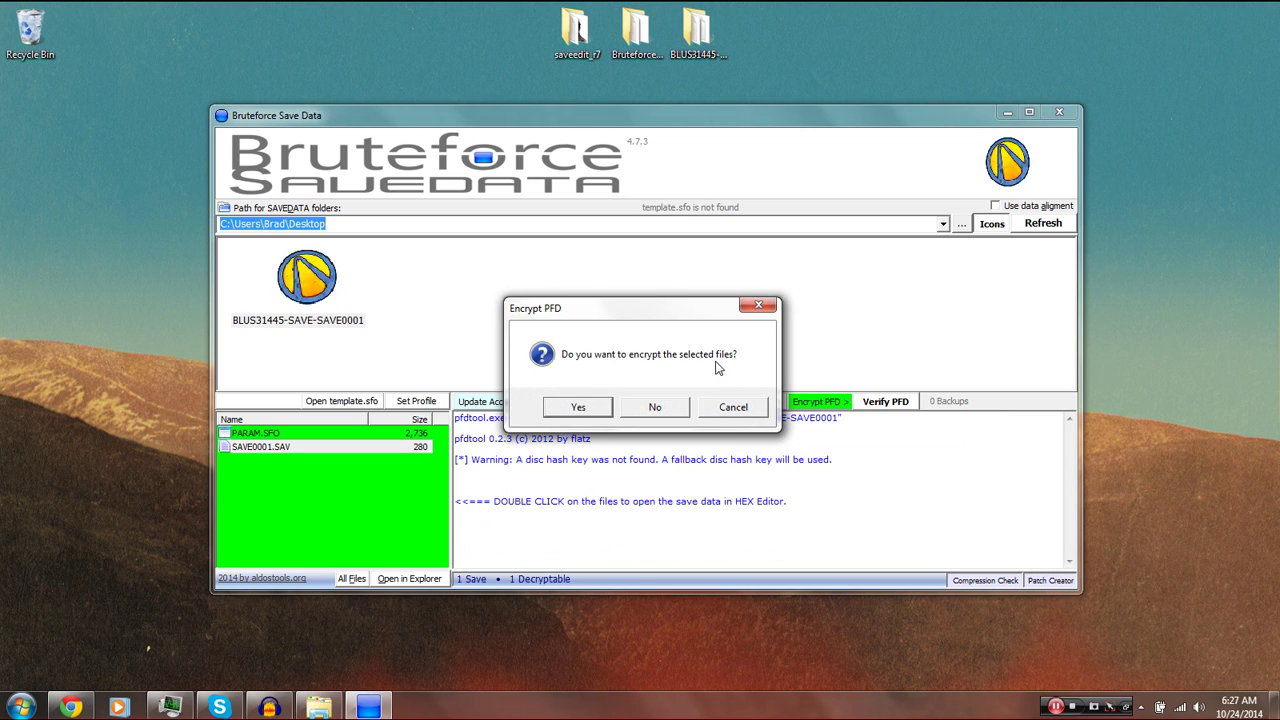
left_click(580, 408)
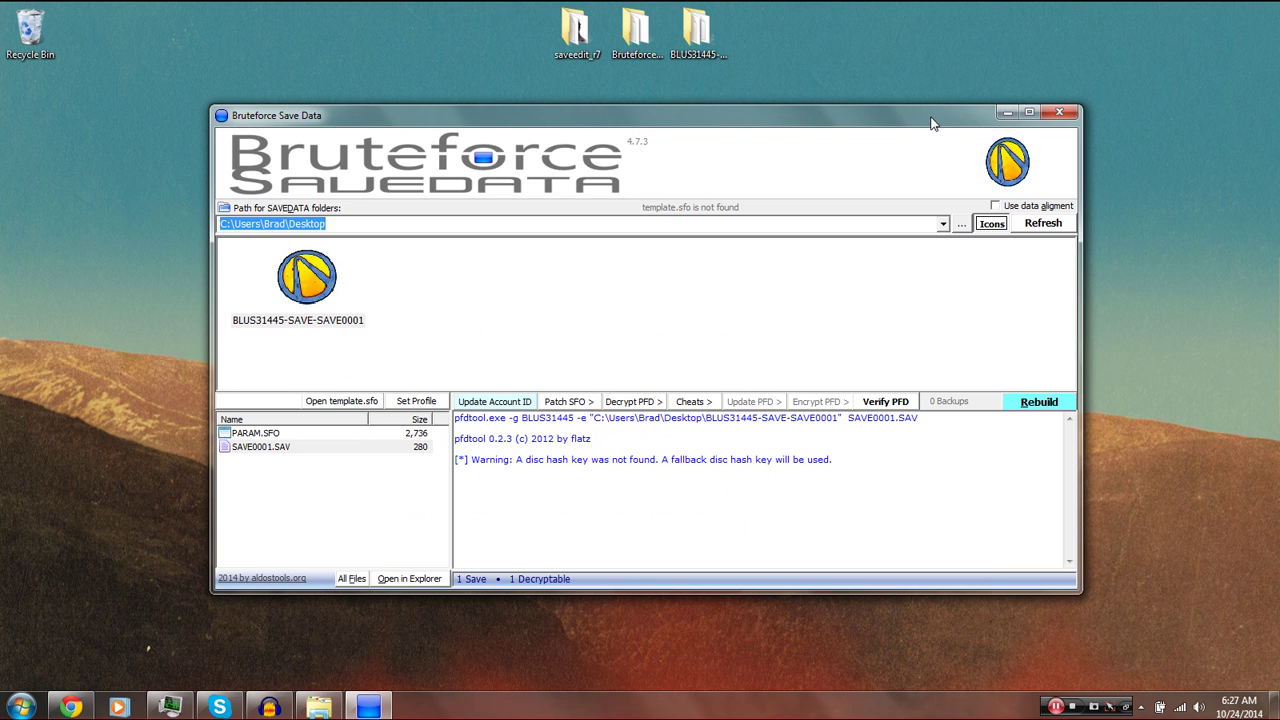
left_click_drag(930, 122, 863, 127)
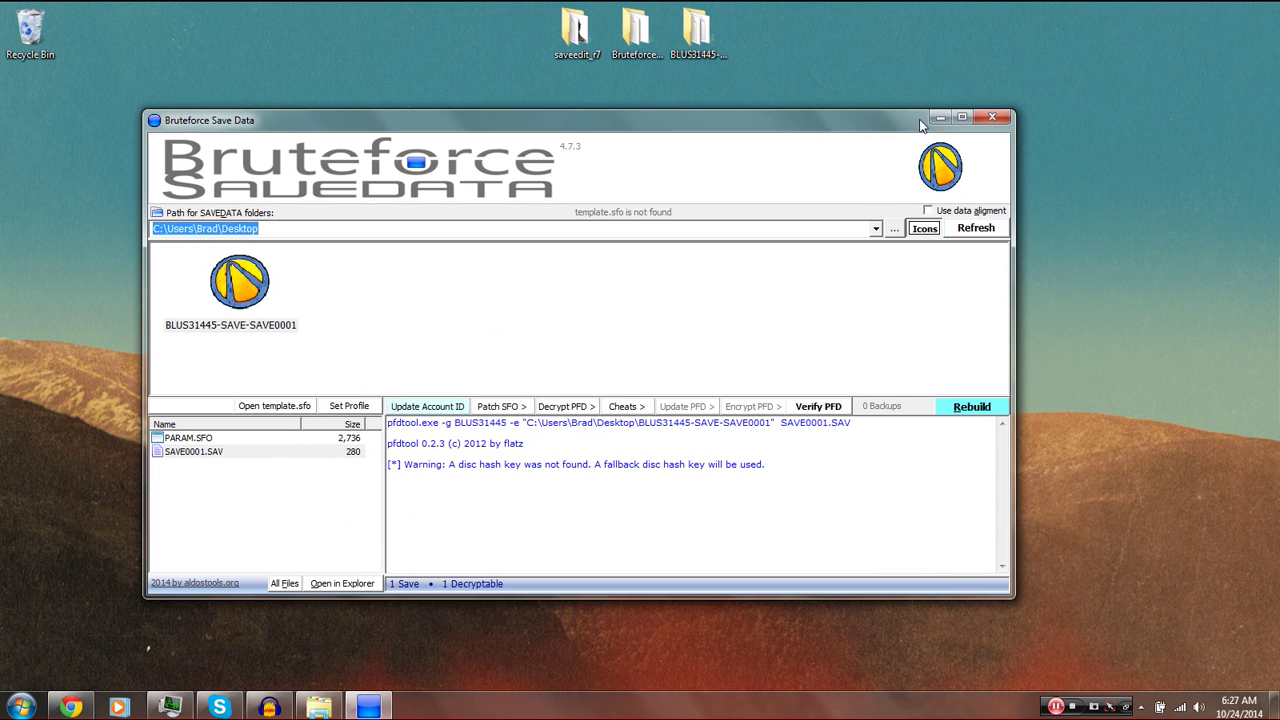
- Close Bruteforce Save Data and relaunch Gibbed's save editor from saveedit_r7
left_click(997, 115)
double_click(567, 49)
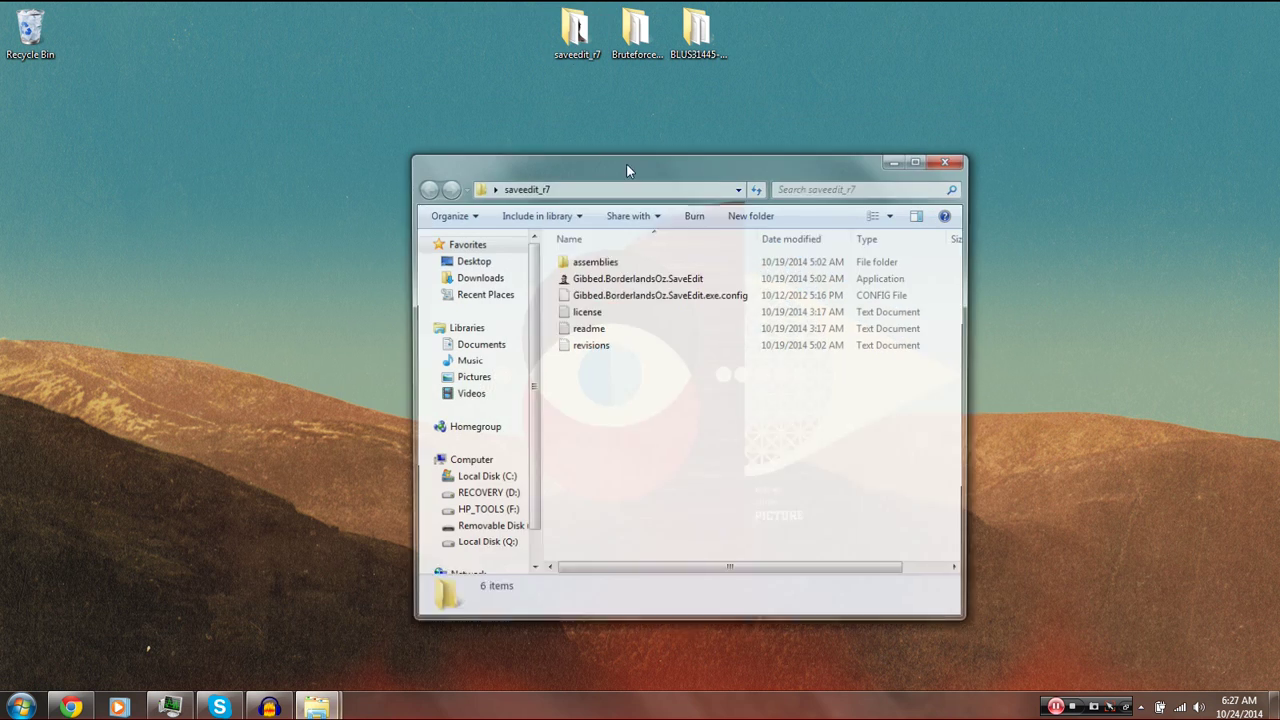
double_click(600, 279)
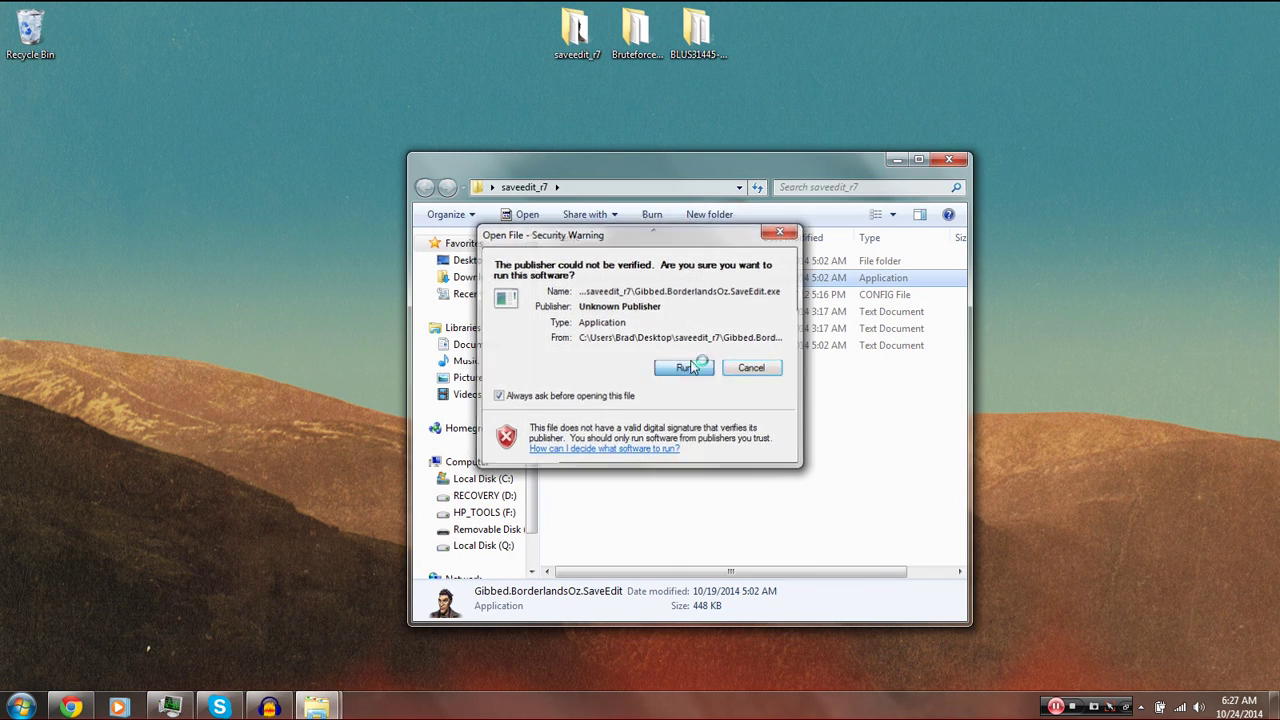
left_click(687, 367)
left_click(948, 159)
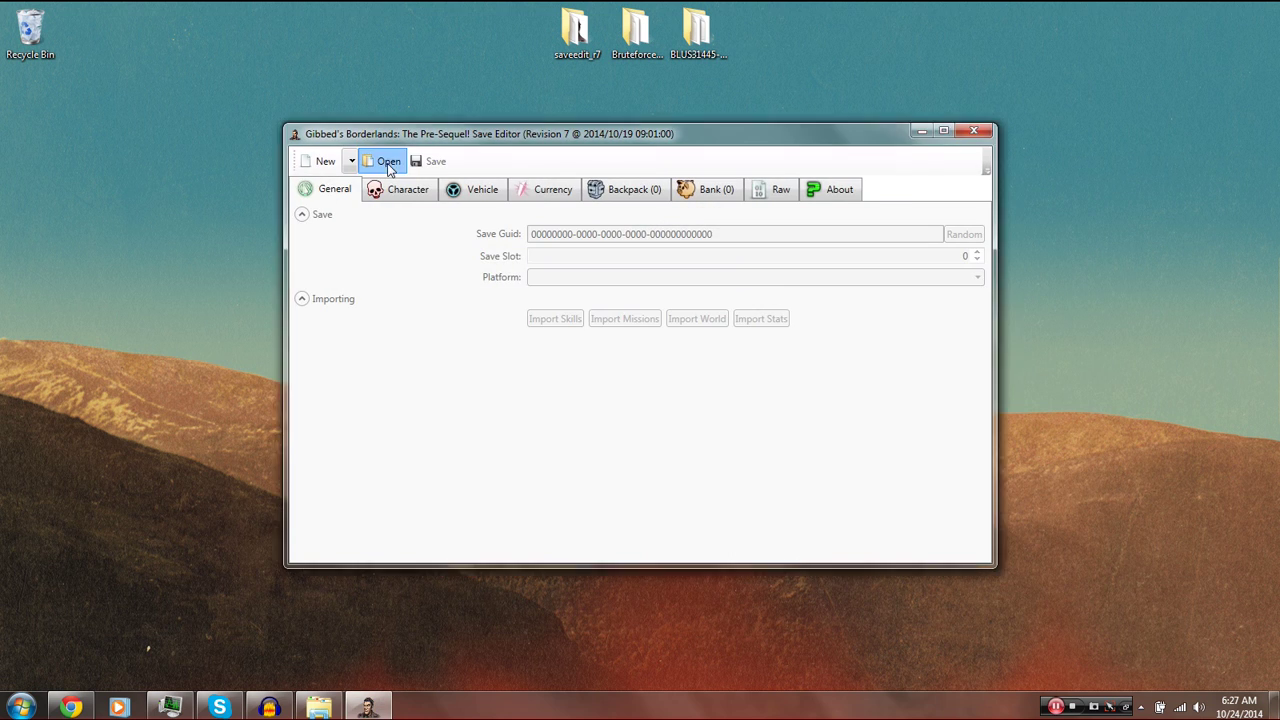
- Load the re-encrypted Save0001.sav as a PS3 save, which fails with an invalid SHA1 hash error
left_click(385, 161)
left_click(356, 256)
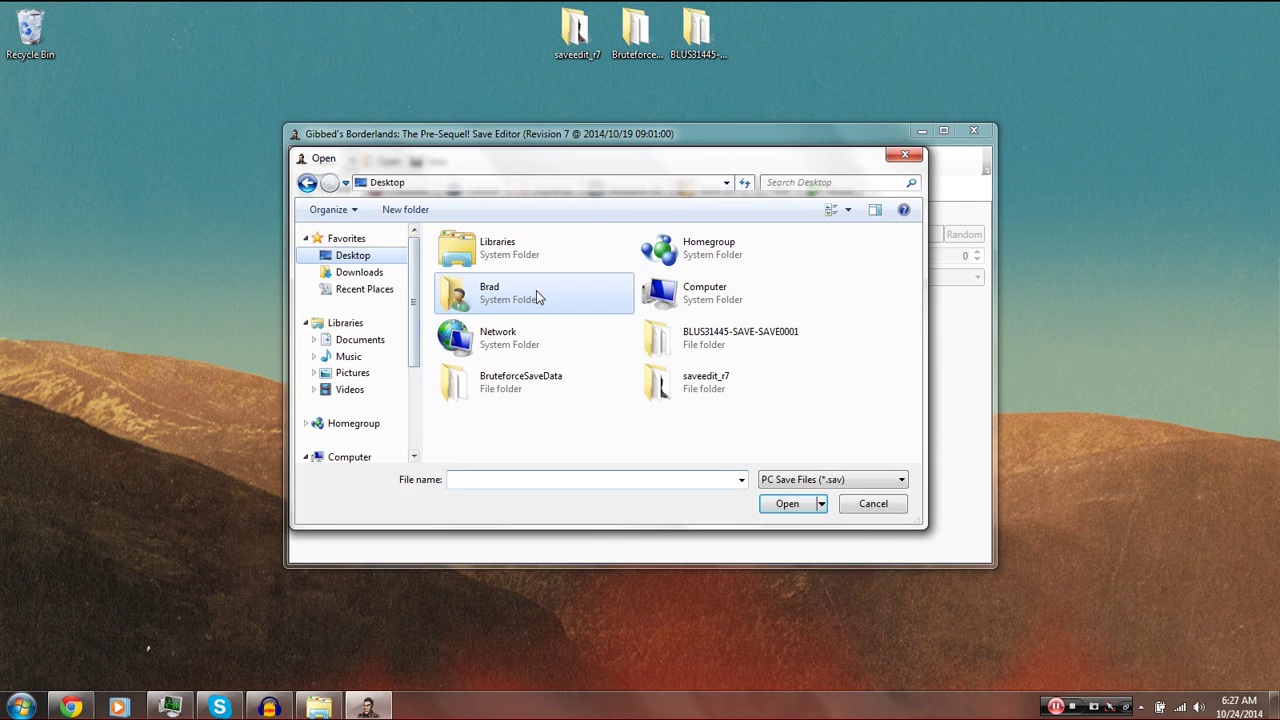
double_click(706, 340)
left_click(480, 257)
left_click(786, 481)
left_click(778, 519)
left_click(785, 505)
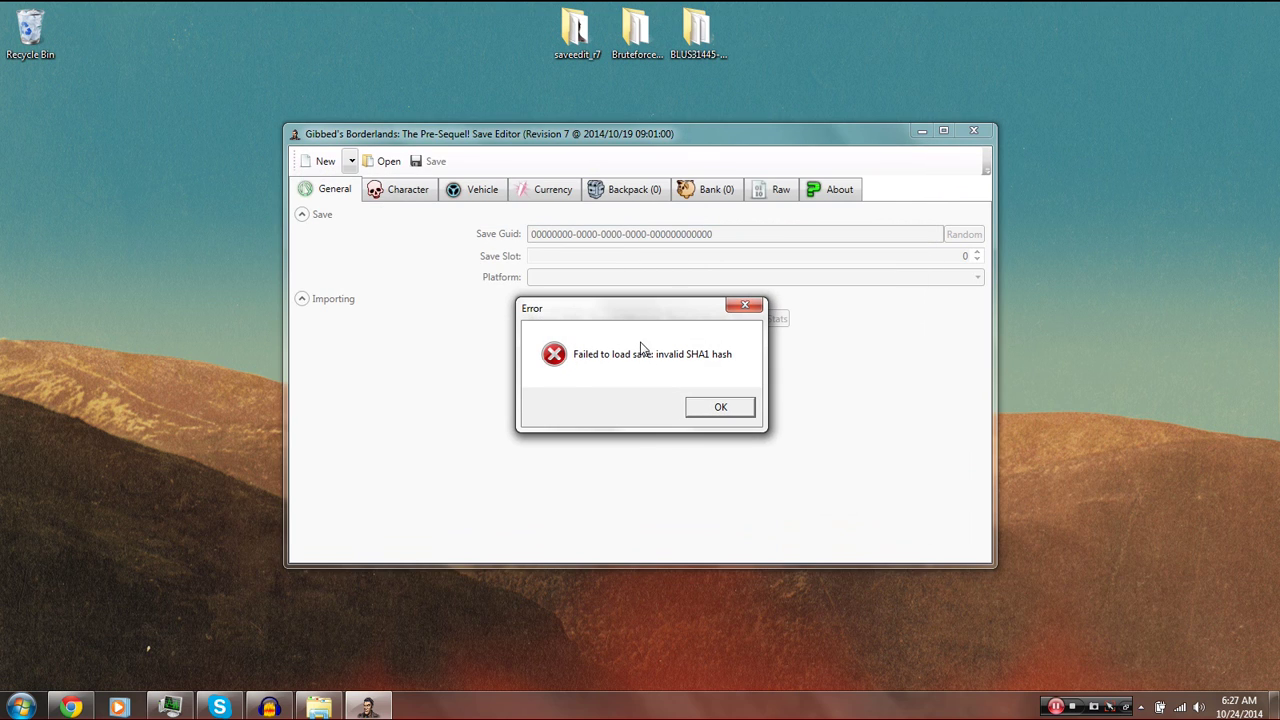